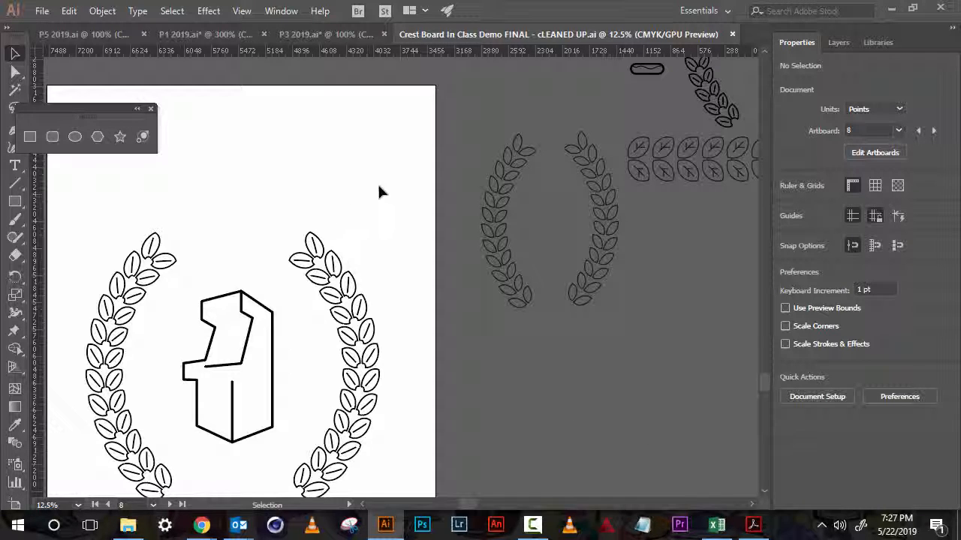
- Survey the canvas artwork and the class artboards
{"action": "left_click_drag", "start_coordinate": [285, 288], "coordinate": [511, 269]}
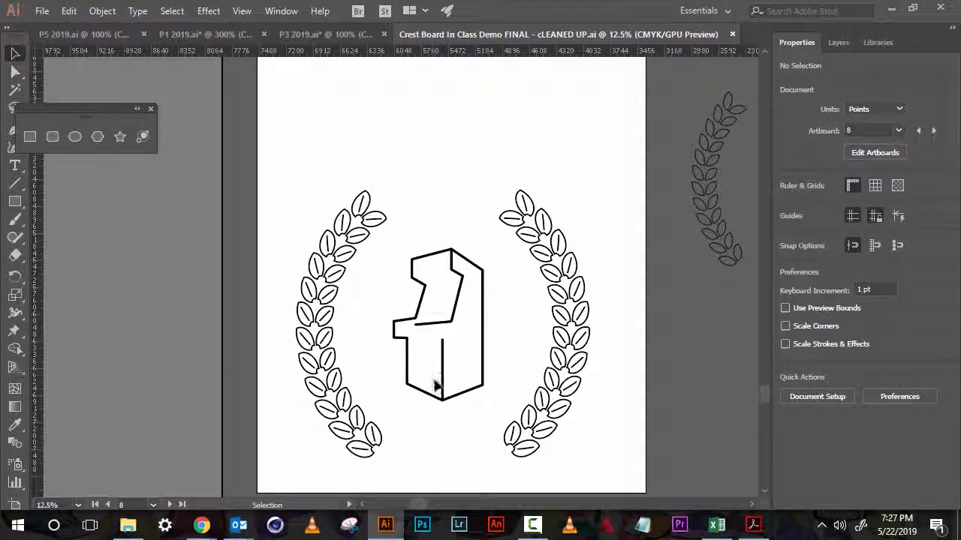
{"action": "left_click_drag", "start_coordinate": [649, 266], "coordinate": [6, 268]}
{"action": "left_click_drag", "start_coordinate": [72, 207], "coordinate": [158, 393]}
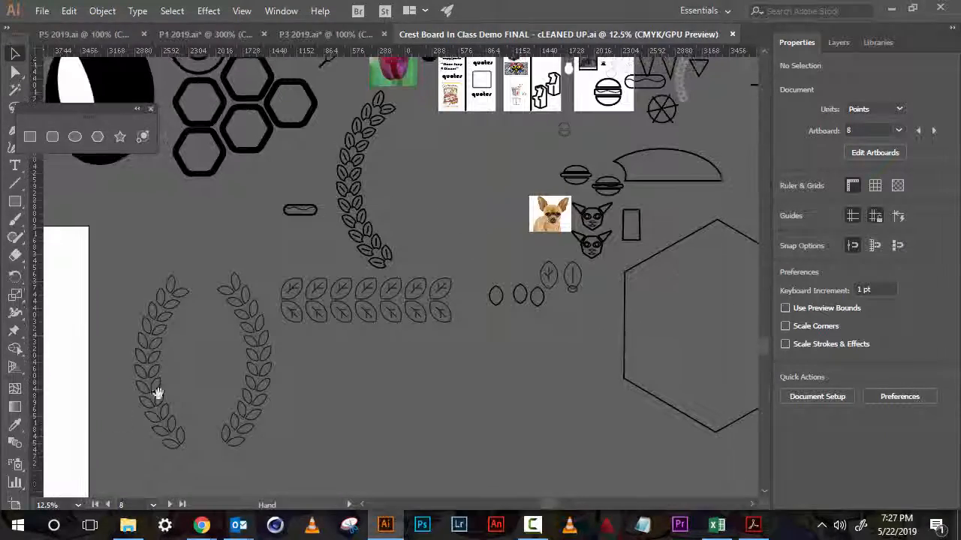
{"action": "left_click_drag", "start_coordinate": [365, 286], "coordinate": [340, 416]}
{"action": "left_click_drag", "start_coordinate": [426, 294], "coordinate": [415, 316]}
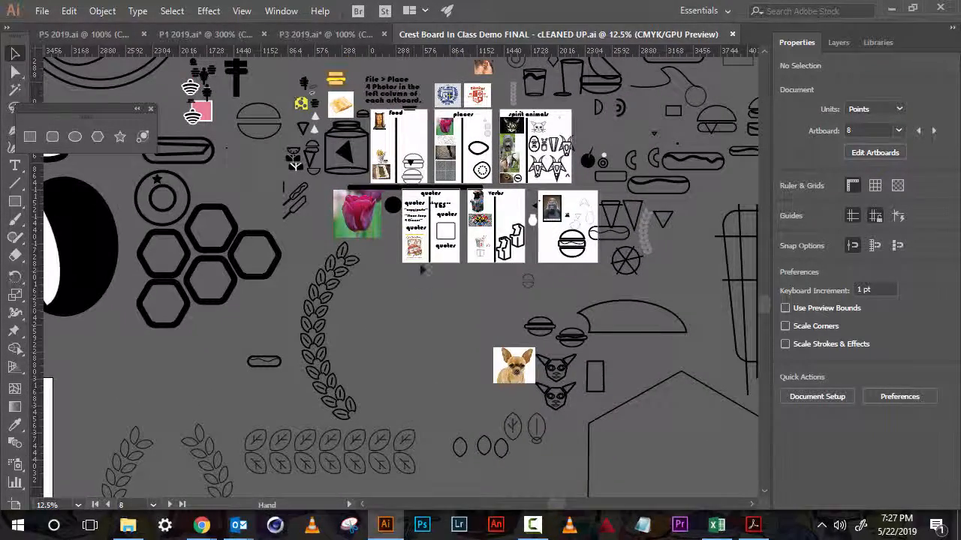
{"action": "key", "text": "z"}
{"action": "left_click", "coordinate": [446, 211]}
{"action": "left_click", "coordinate": [393, 277]}
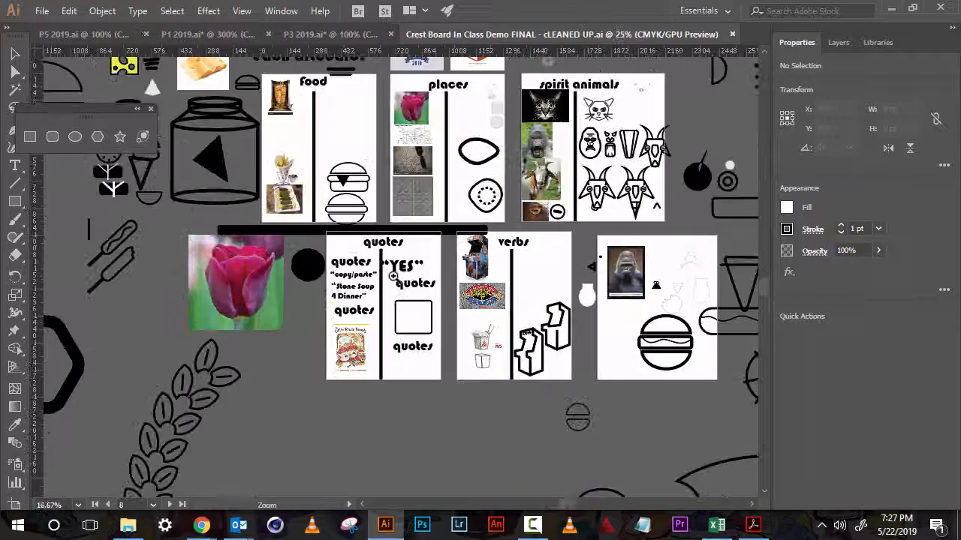
{"action": "left_click", "coordinate": [393, 276]}
{"action": "scroll", "coordinate": [390, 337], "scroll_direction": "up", "scroll_amount": 3}
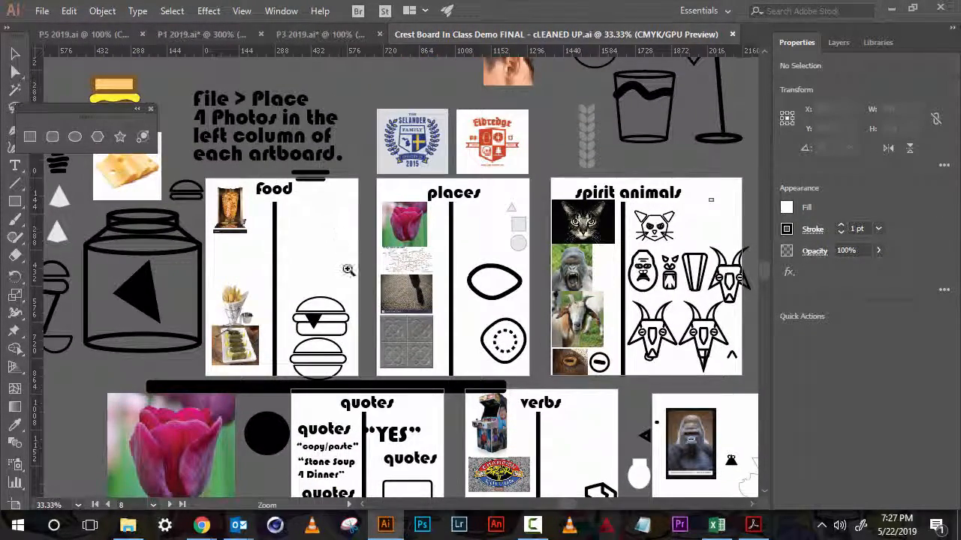
{"action": "left_click_drag", "start_coordinate": [416, 292], "coordinate": [384, 274]}
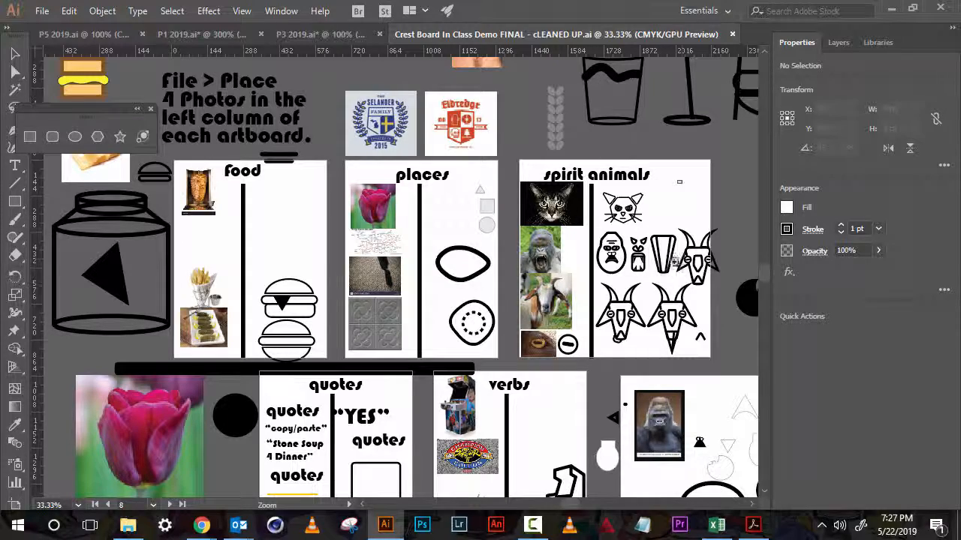
{"action": "key", "text": "space"}
{"action": "left_click_drag", "start_coordinate": [650, 313], "coordinate": [625, 210]}
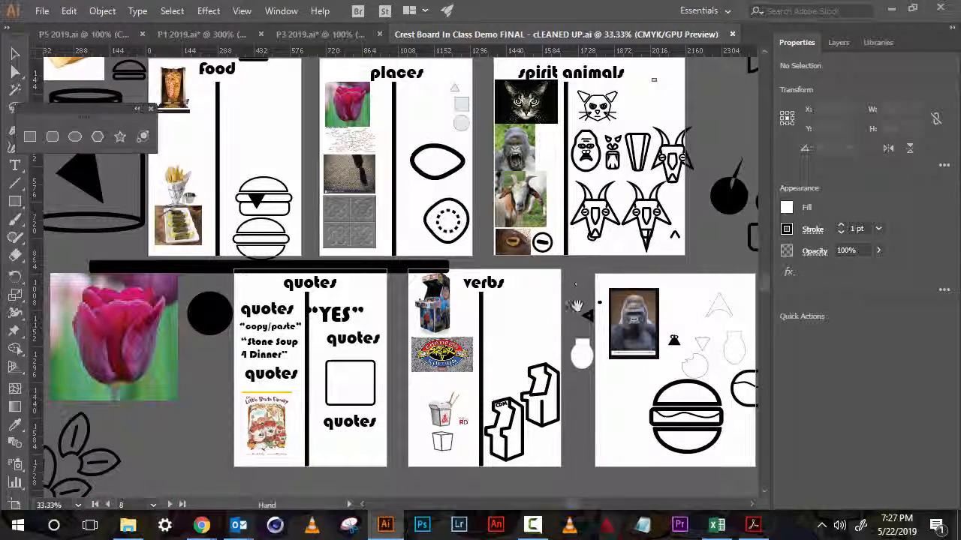
{"action": "left_click_drag", "start_coordinate": [575, 305], "coordinate": [536, 280]}
{"action": "left_click_drag", "start_coordinate": [469, 308], "coordinate": [535, 376]}
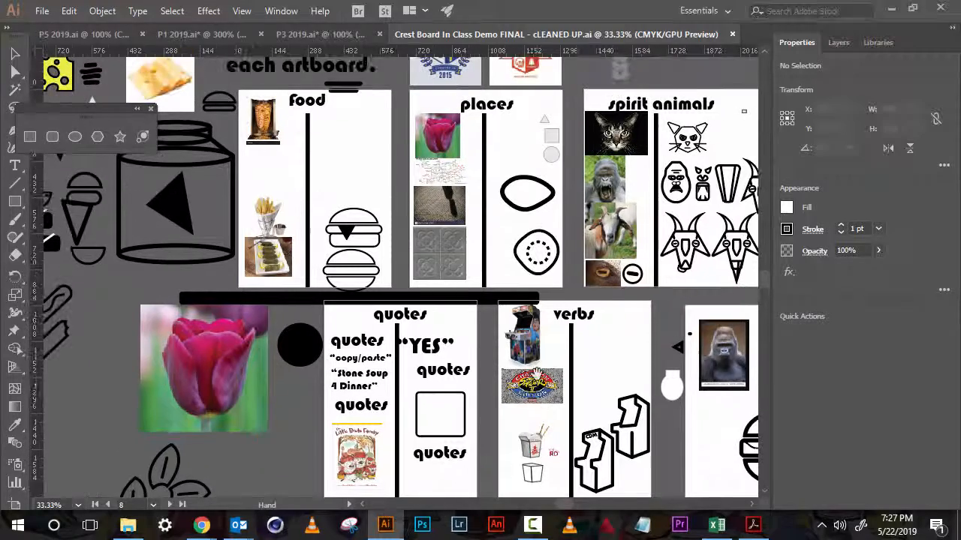
{"action": "left_click_drag", "start_coordinate": [502, 348], "coordinate": [558, 406]}
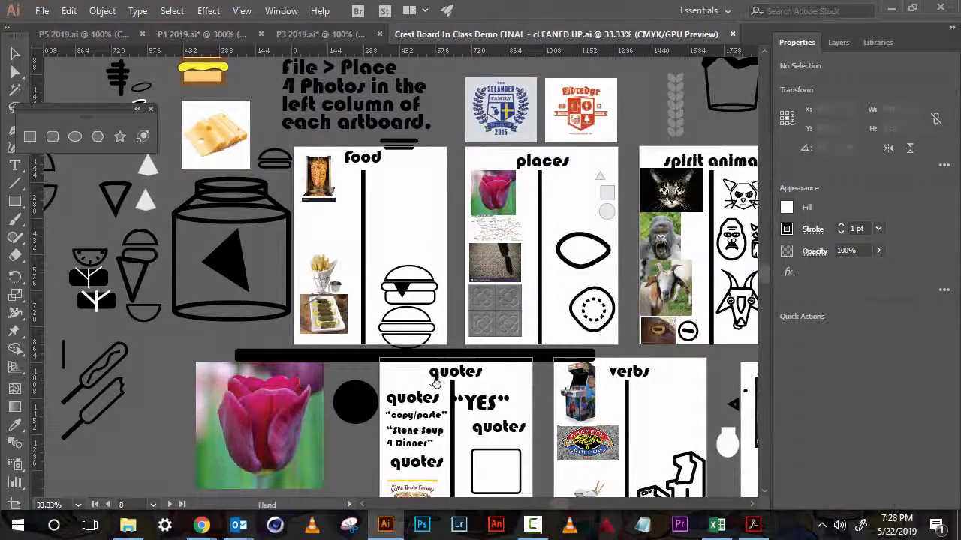
{"action": "left_click_drag", "start_coordinate": [414, 385], "coordinate": [632, 322]}
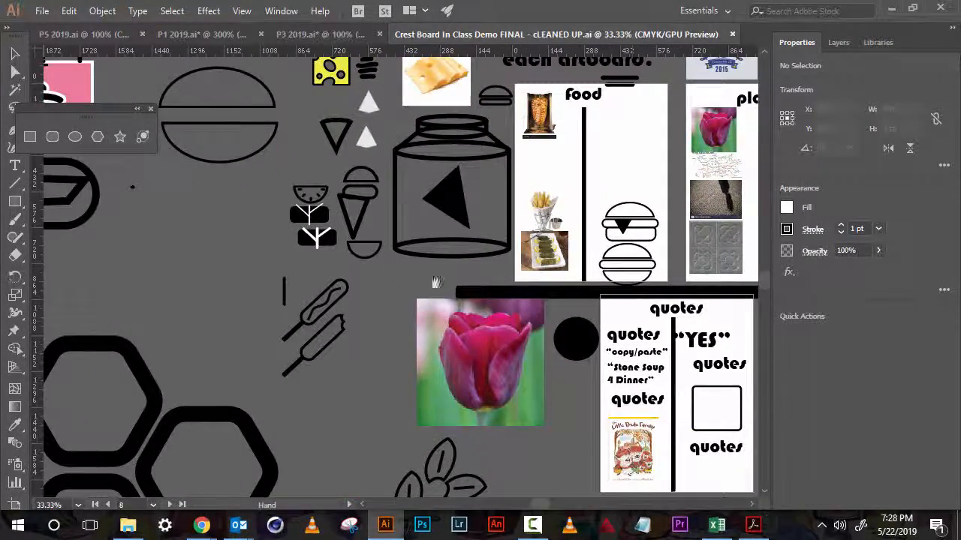
{"action": "left_click_drag", "start_coordinate": [376, 283], "coordinate": [492, 242]}
{"action": "key", "text": "z"}
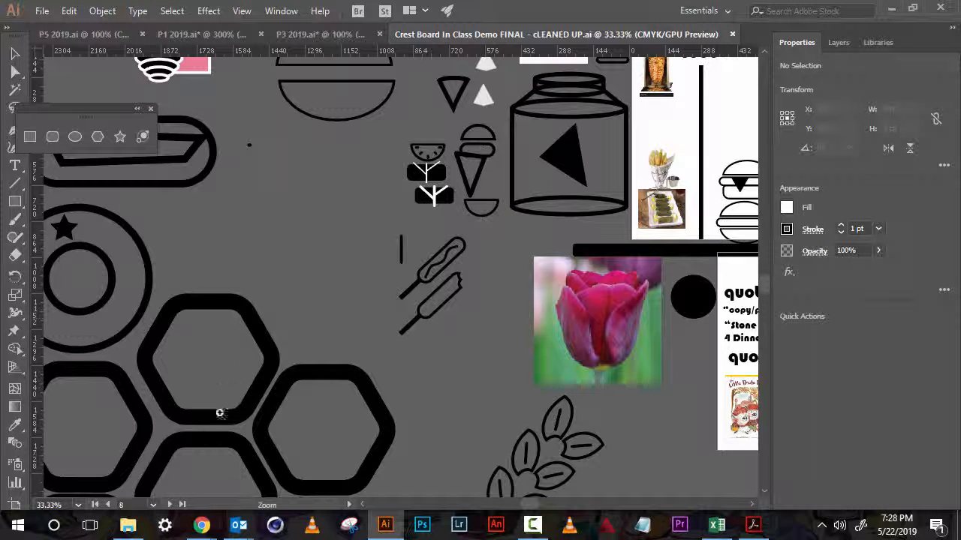
{"action": "mouse_move", "coordinate": [204, 525]}
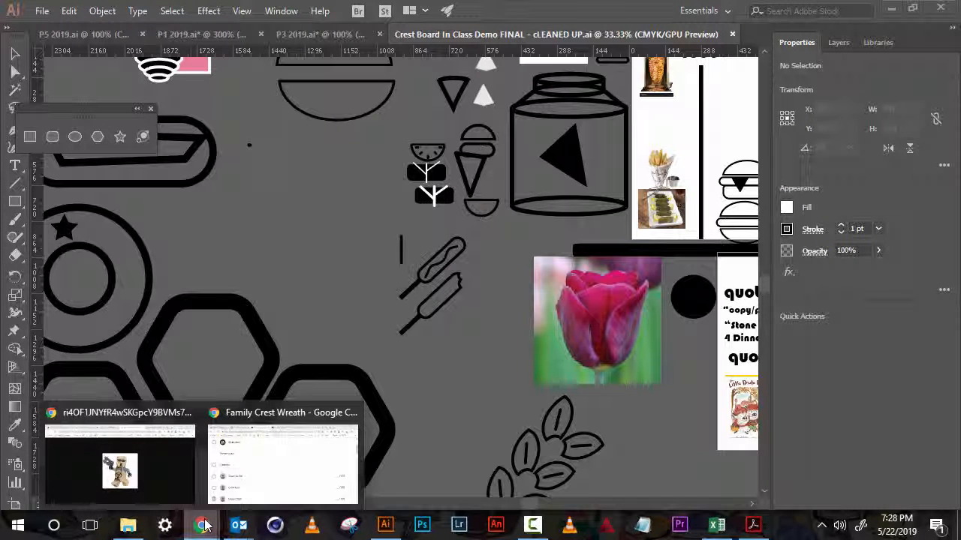
{"action": "left_click", "coordinate": [106, 455]}
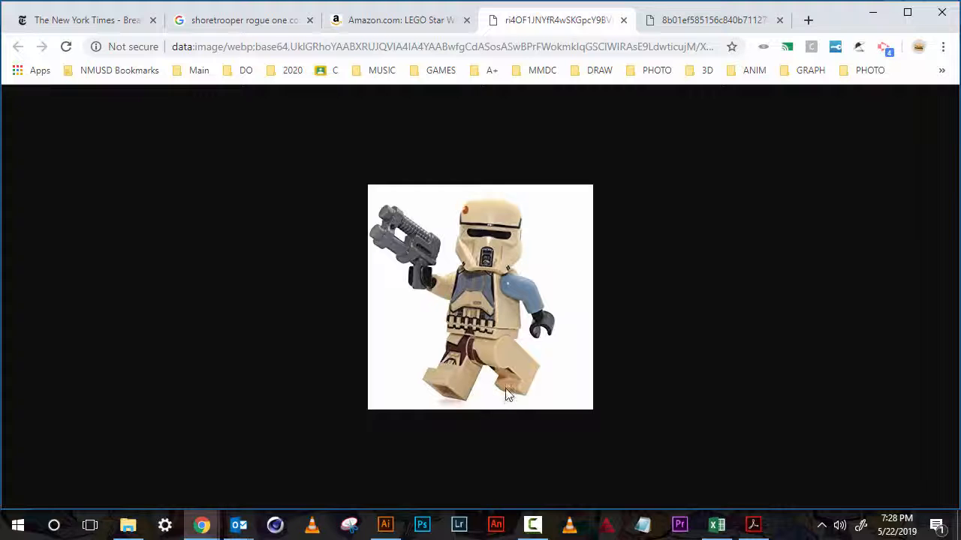
{"action": "left_click", "coordinate": [885, 48]}
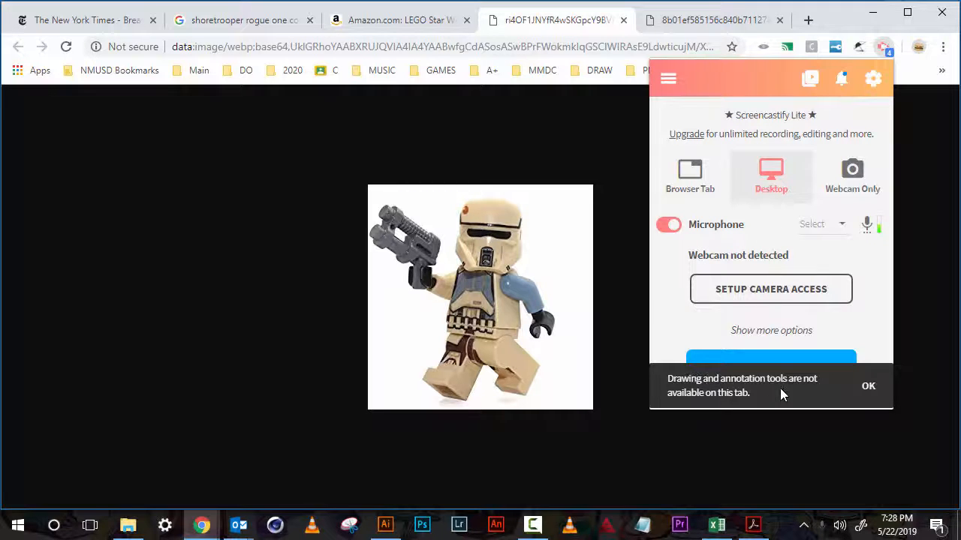
{"action": "left_click", "coordinate": [866, 387]}
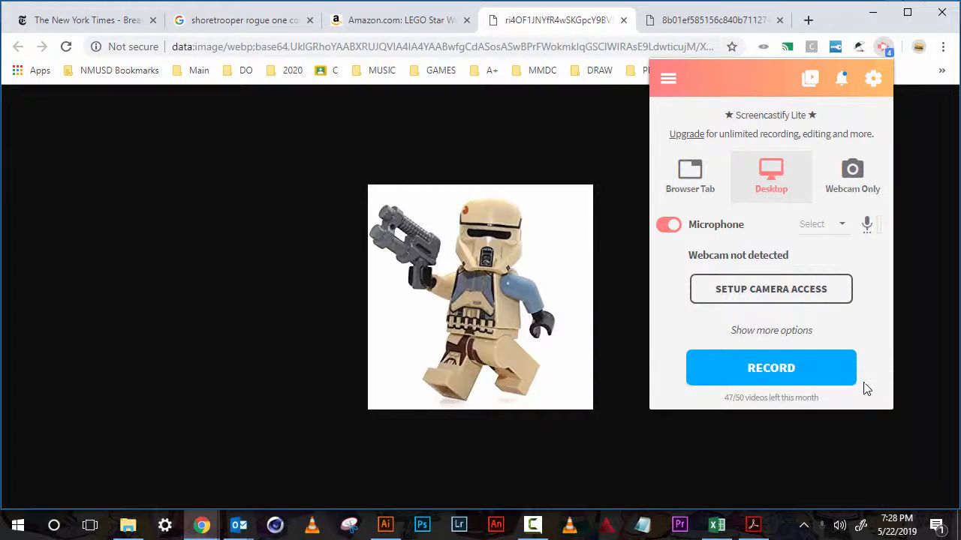
{"action": "left_click", "coordinate": [767, 375]}
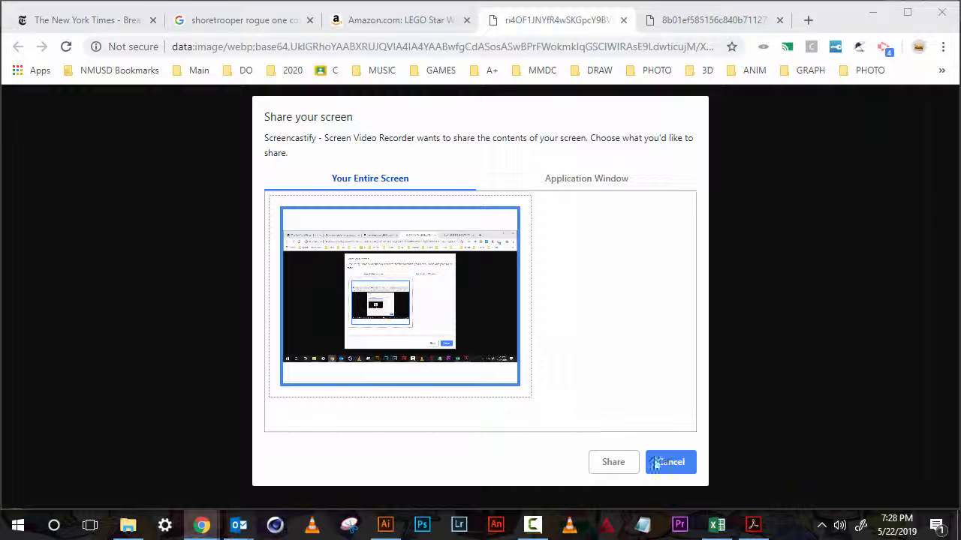
{"action": "left_click", "coordinate": [612, 463]}
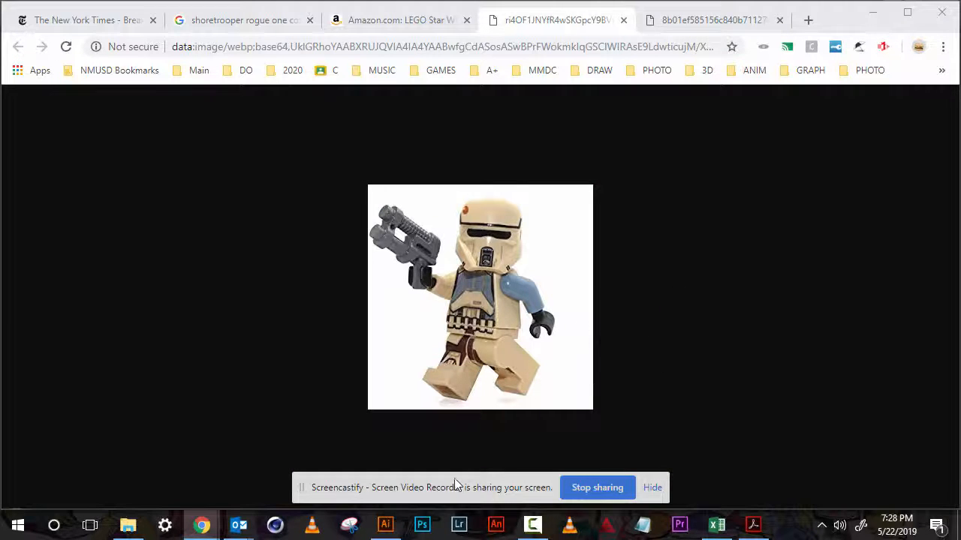
{"action": "left_click", "coordinate": [385, 525]}
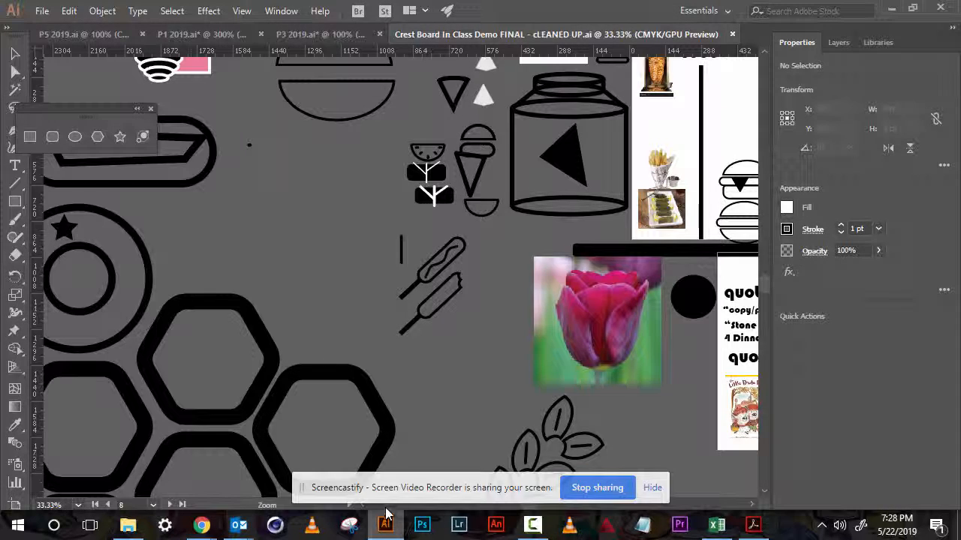
- Examine the canvas to locate the spirit animals artboard and its icons
{"action": "key", "text": "space"}
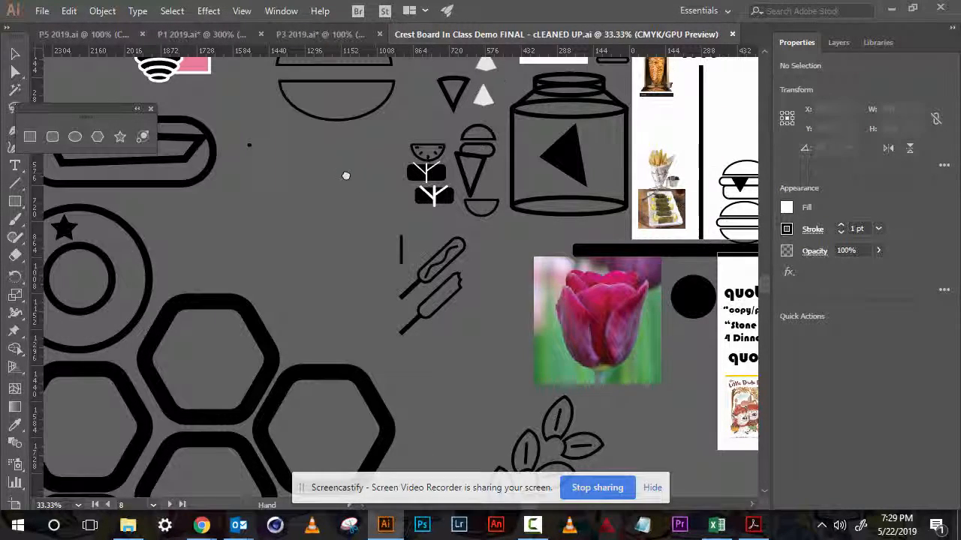
{"action": "mouse_move", "coordinate": [345, 176]}
{"action": "left_mouse_down"}
{"action": "mouse_move", "coordinate": [447, 157]}
{"action": "mouse_move", "coordinate": [761, 207]}
{"action": "mouse_move", "coordinate": [486, 384]}
{"action": "mouse_move", "coordinate": [409, 451]}
{"action": "left_mouse_up"}
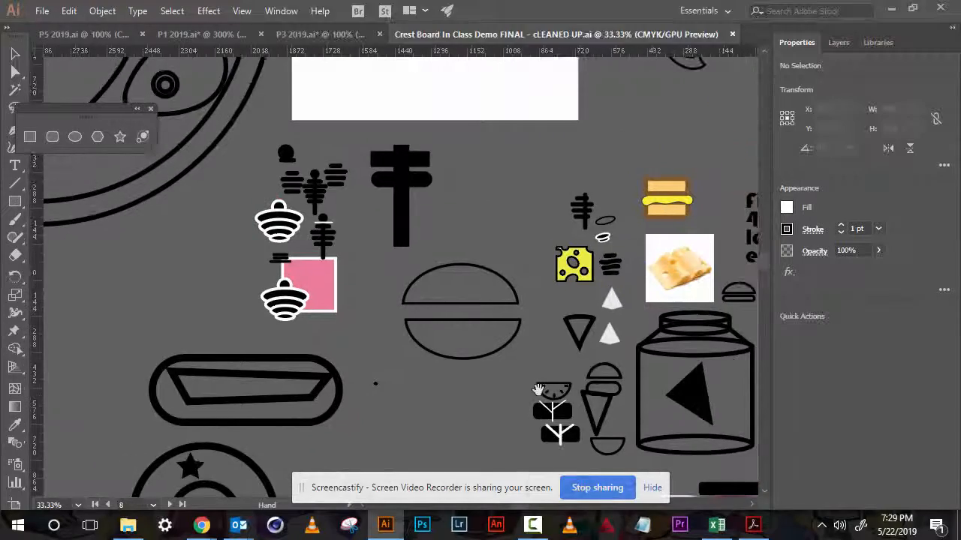
{"action": "left_click_drag", "start_coordinate": [701, 270], "coordinate": [432, 427]}
{"action": "left_click_drag", "start_coordinate": [646, 254], "coordinate": [381, 480]}
{"action": "left_click_drag", "start_coordinate": [289, 326], "coordinate": [634, 285]}
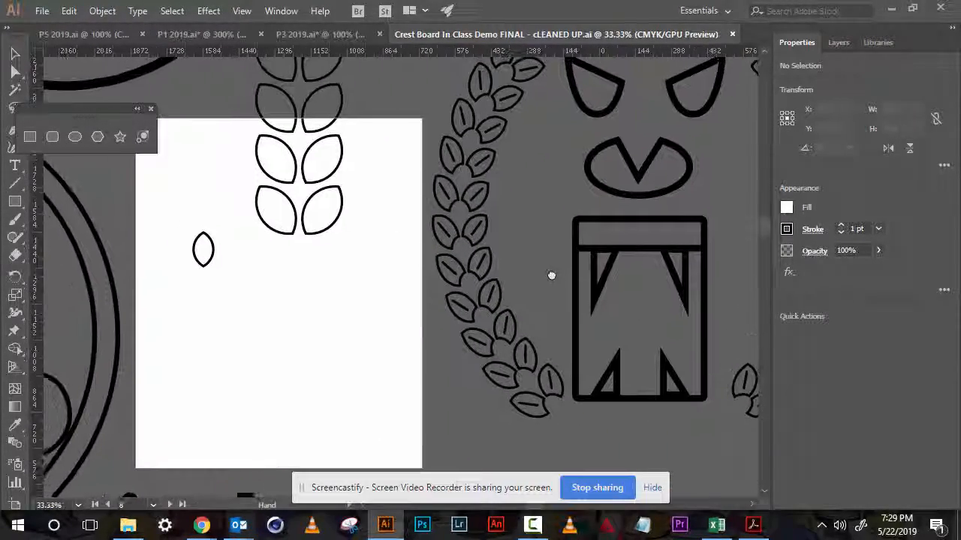
{"action": "left_click_drag", "start_coordinate": [554, 274], "coordinate": [358, 298]}
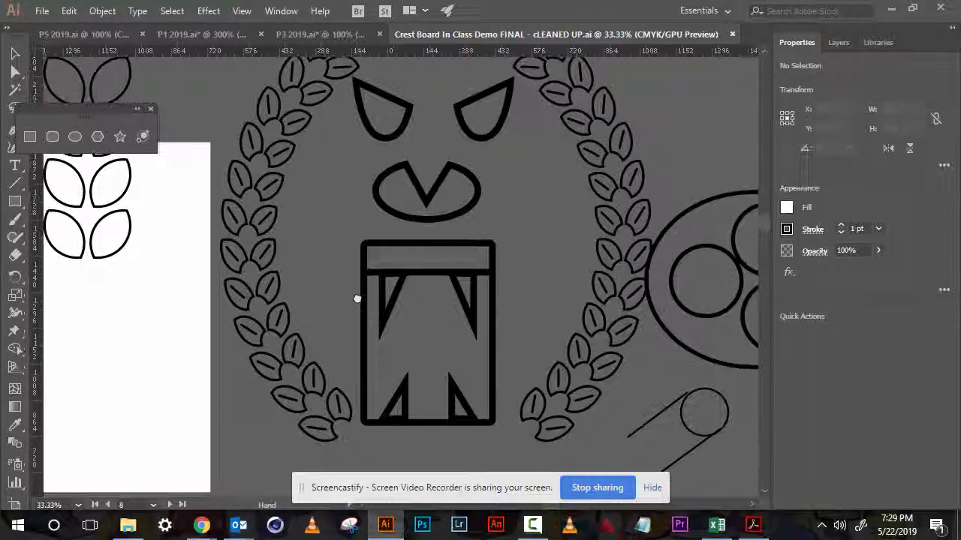
{"action": "key", "text": "ctrl+minus"}
{"action": "key", "text": "ctrl+minus"}
{"action": "key", "text": "ctrl+minus"}
{"action": "key", "text": "ctrl+minus"}
{"action": "key", "text": "ctrl+minus"}
{"action": "key", "text": "ctrl+minus"}
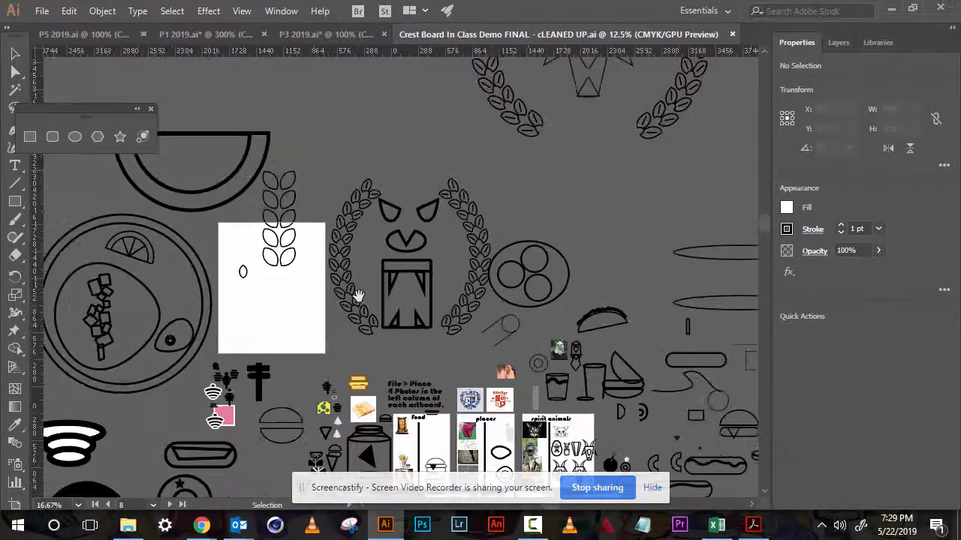
{"action": "left_click_drag", "start_coordinate": [353, 295], "coordinate": [290, 199]}
{"action": "left_click", "coordinate": [431, 272]}
{"action": "left_click", "coordinate": [430, 270]}
{"action": "left_click", "coordinate": [430, 270]}
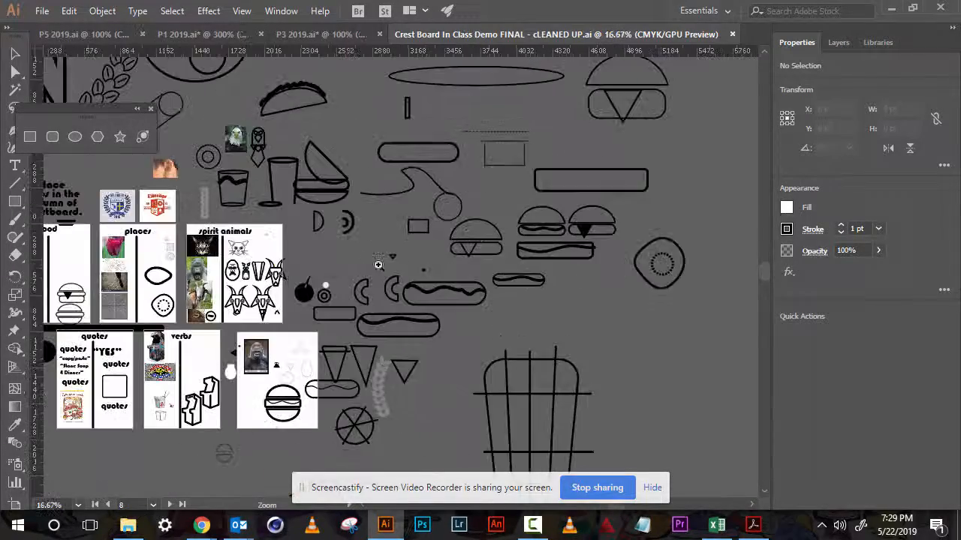
{"action": "left_click_drag", "start_coordinate": [250, 276], "coordinate": [350, 268]}
{"action": "left_click", "coordinate": [349, 268]}
{"action": "left_click", "coordinate": [350, 268]}
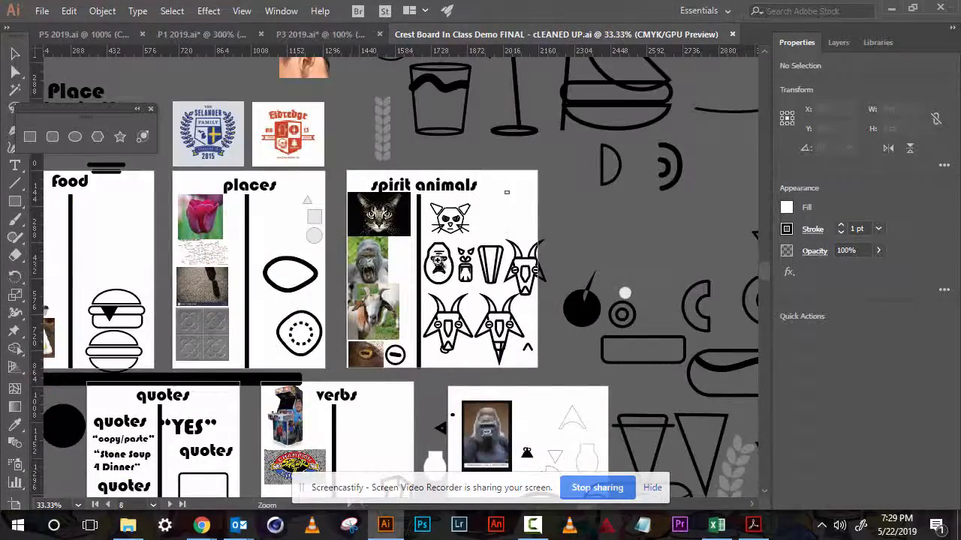
{"action": "left_click", "coordinate": [453, 267]}
{"action": "left_click", "coordinate": [466, 272]}
{"action": "left_click_drag", "start_coordinate": [448, 279], "coordinate": [545, 258]}
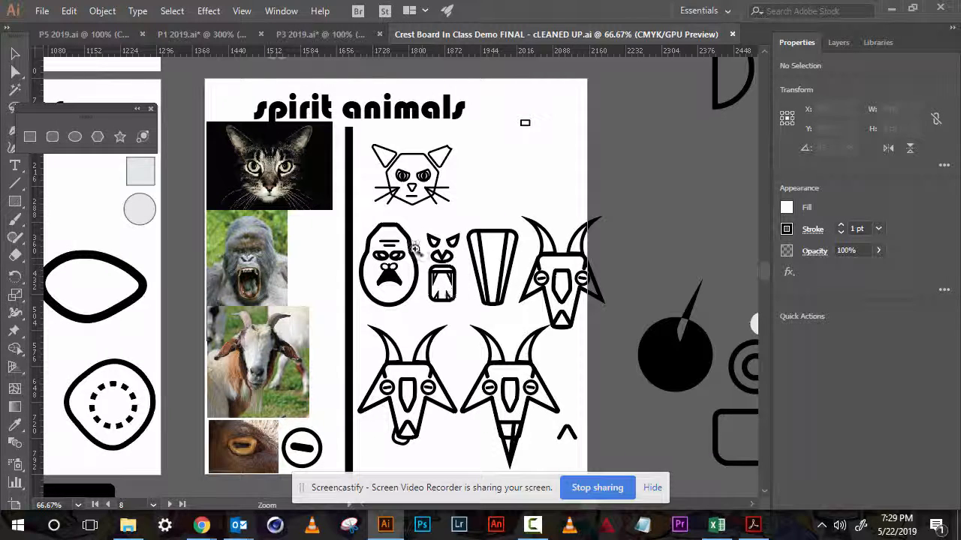
- Move the gorilla face icon group off the spirit animals artboard to its right
{"action": "key", "text": "v"}
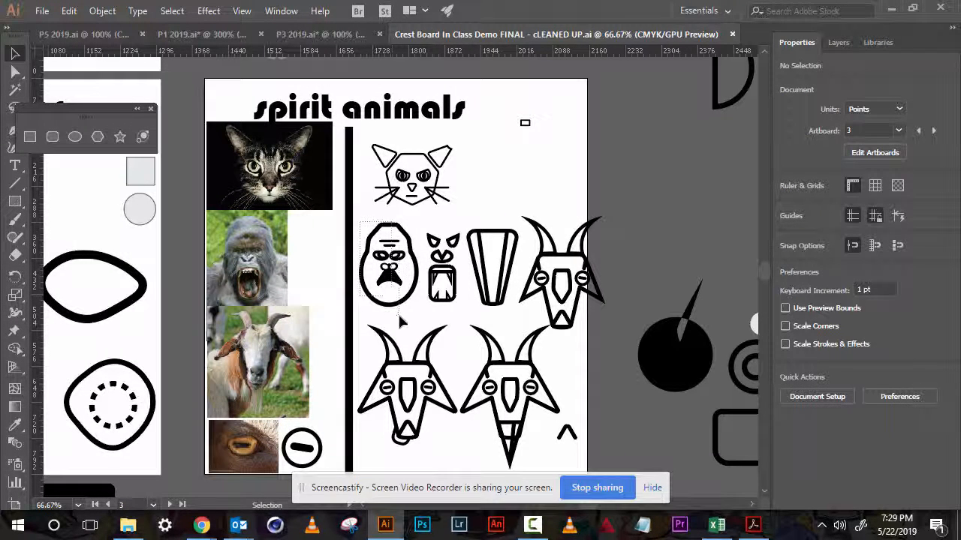
{"action": "left_click", "coordinate": [404, 302]}
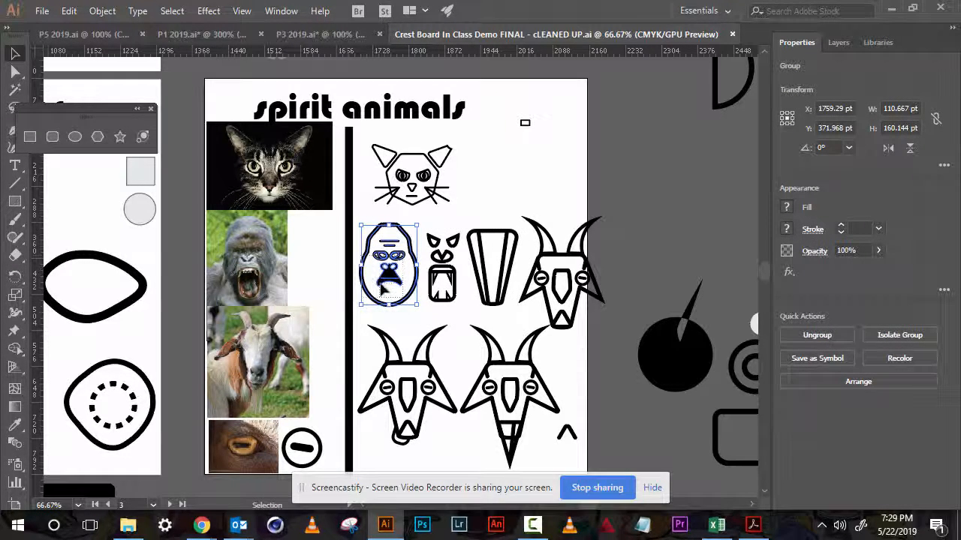
{"action": "left_click_drag", "start_coordinate": [405, 312], "coordinate": [655, 203]}
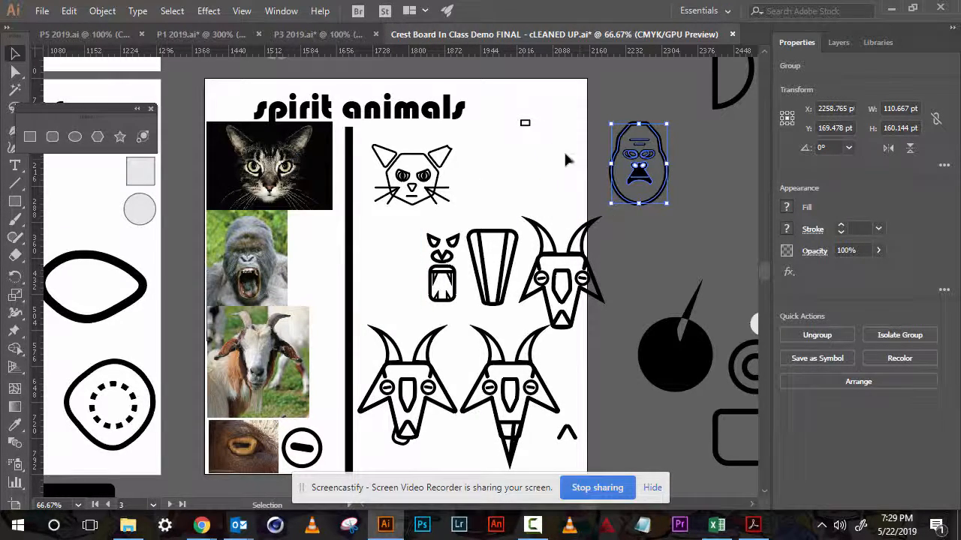
- Move the gorilla photo rightward within the photo column of the spirit animals artboard
{"action": "left_click", "coordinate": [537, 147]}
{"action": "left_click", "coordinate": [390, 278], "text": "ctrl"}
{"action": "left_click_drag", "start_coordinate": [399, 258], "coordinate": [476, 253]}
{"action": "left_click", "coordinate": [470, 250], "text": "ctrl"}
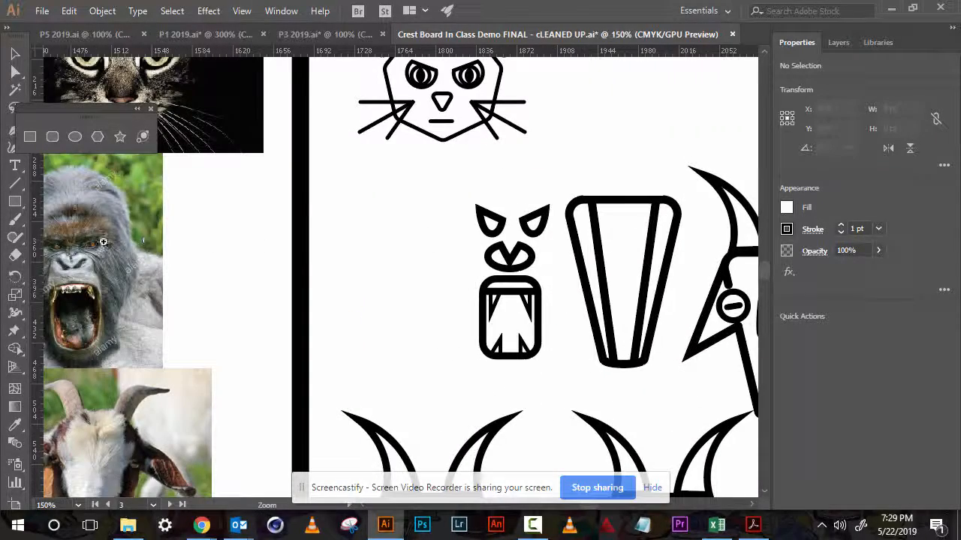
{"action": "key", "text": "v"}
{"action": "left_click_drag", "start_coordinate": [104, 241], "coordinate": [220, 250]}
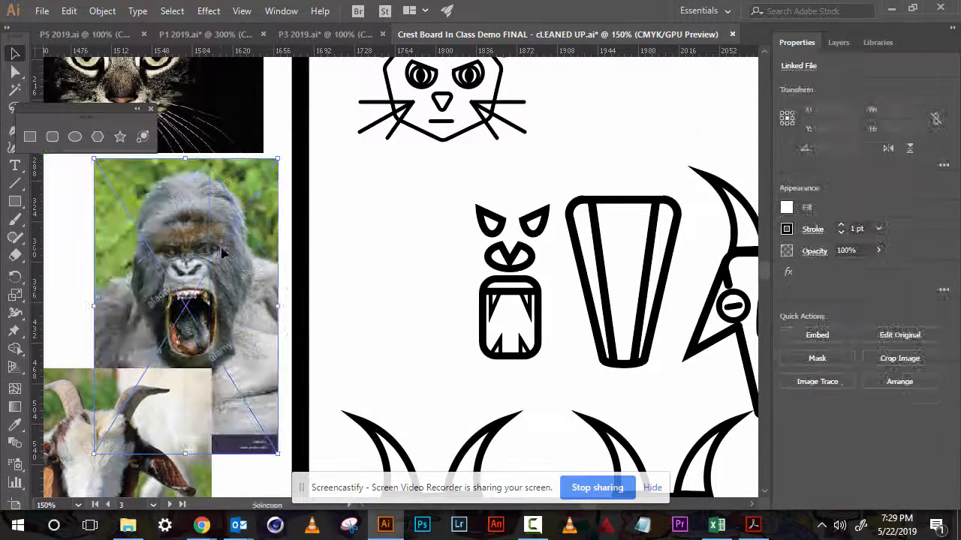
- Bring the gorilla photo to the front of the stacking order
{"action": "right_click", "coordinate": [260, 260]}
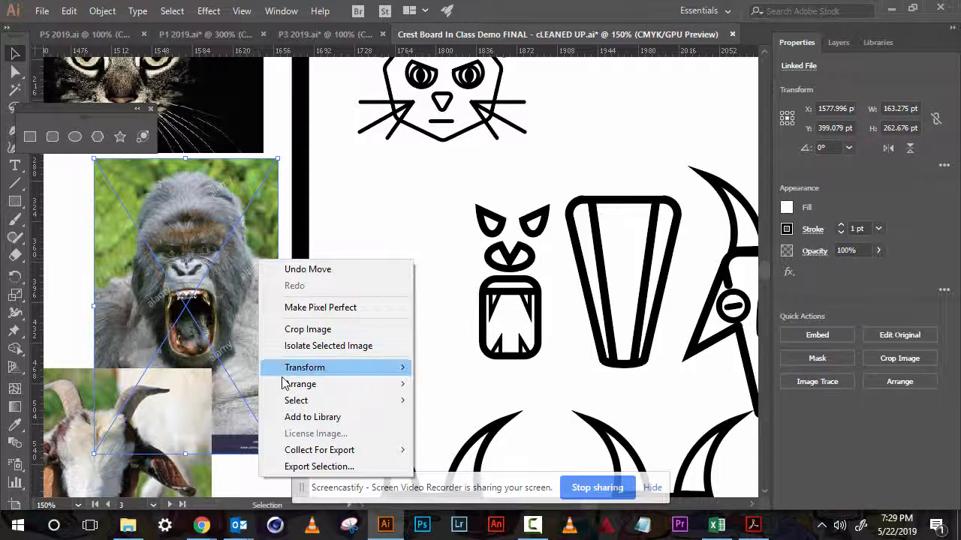
{"action": "mouse_move", "coordinate": [292, 385]}
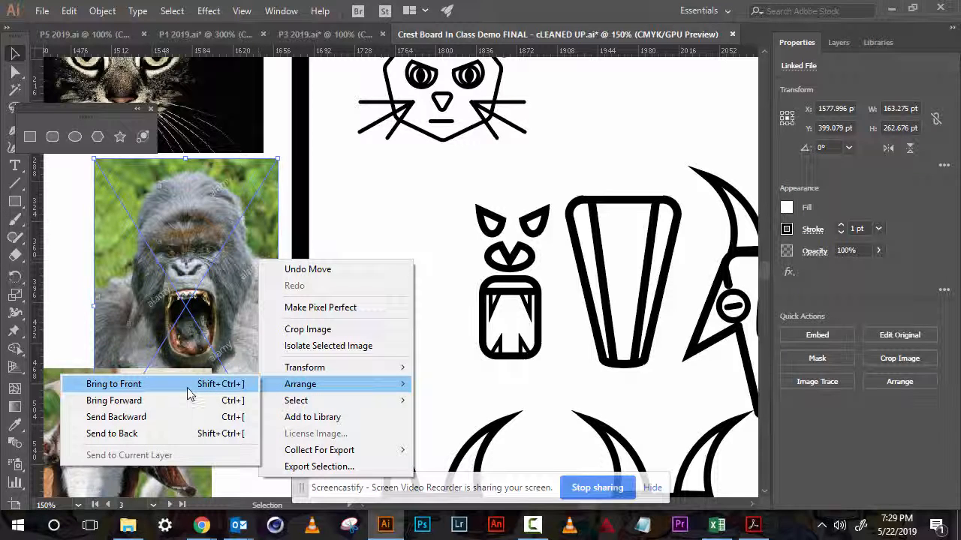
{"action": "left_click", "coordinate": [113, 384]}
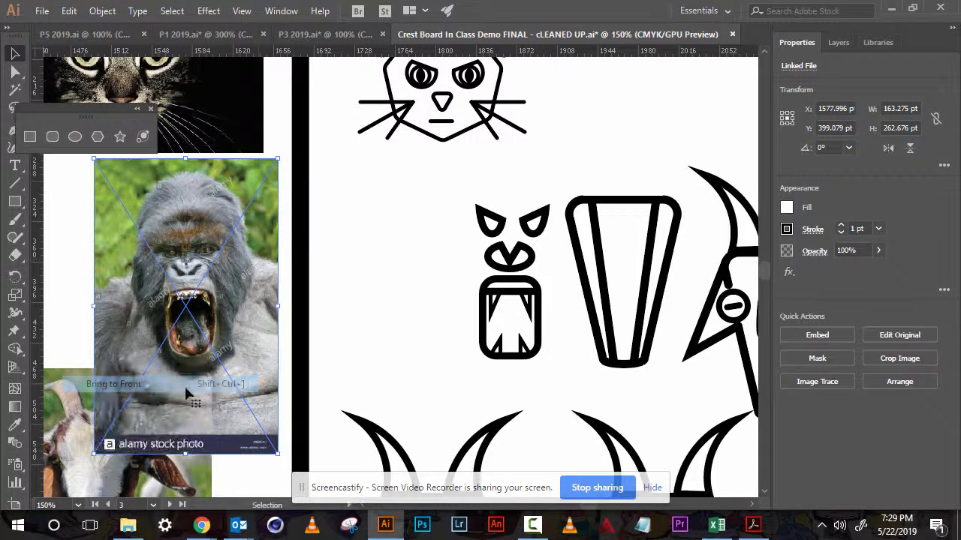
{"action": "left_click", "coordinate": [338, 295]}
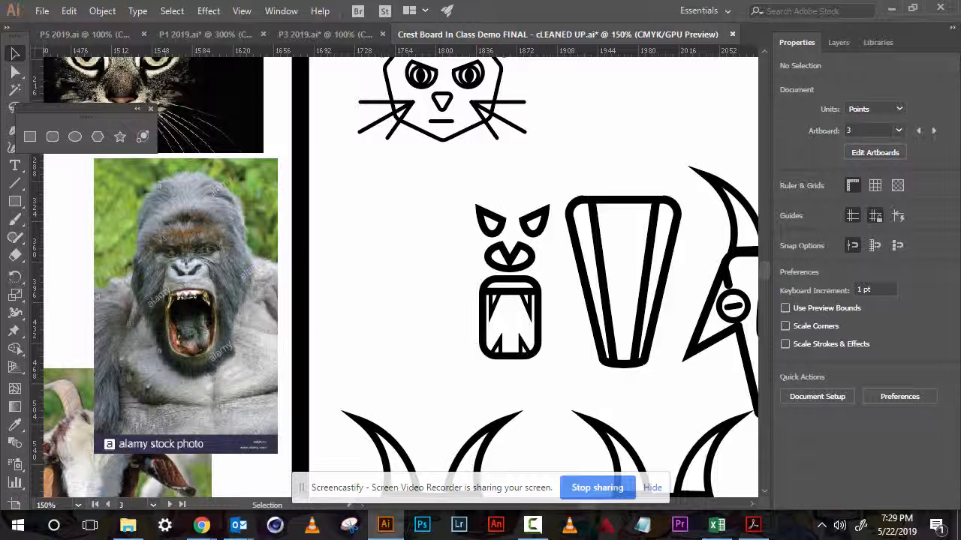
- Draw a rounded rectangle about 42 × 61 pt to the left of the gorilla face icon, using the torn-off shape tools
{"action": "left_click", "coordinate": [151, 110]}
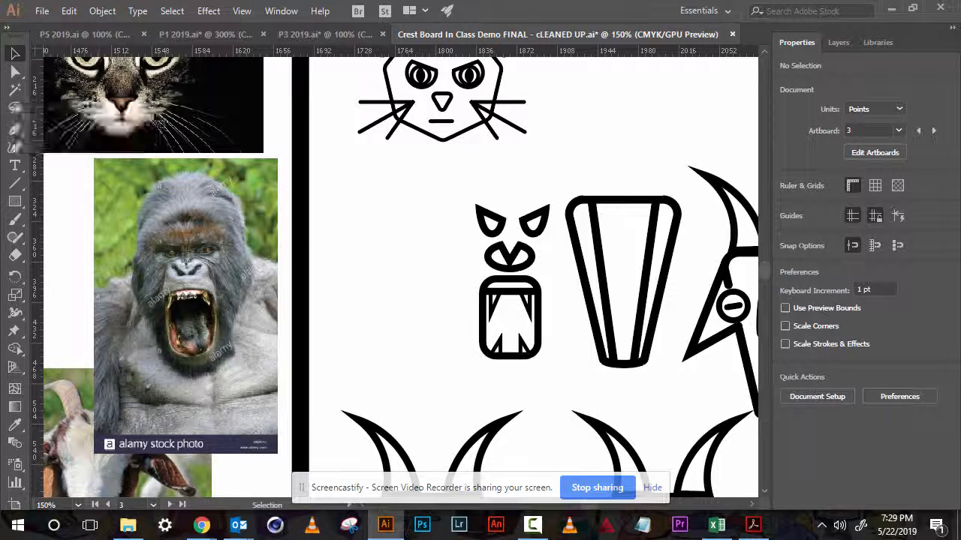
{"action": "left_click", "coordinate": [19, 208]}
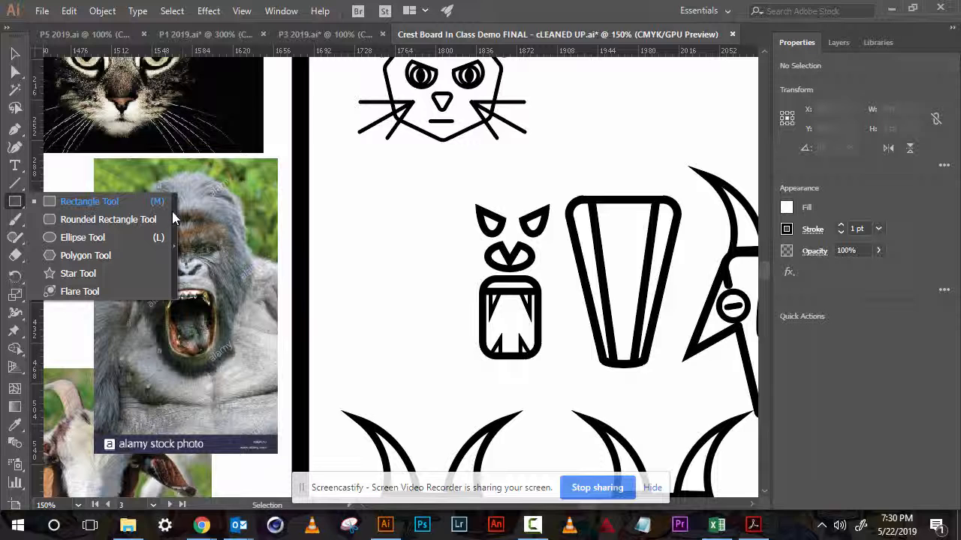
{"action": "left_click", "coordinate": [174, 243]}
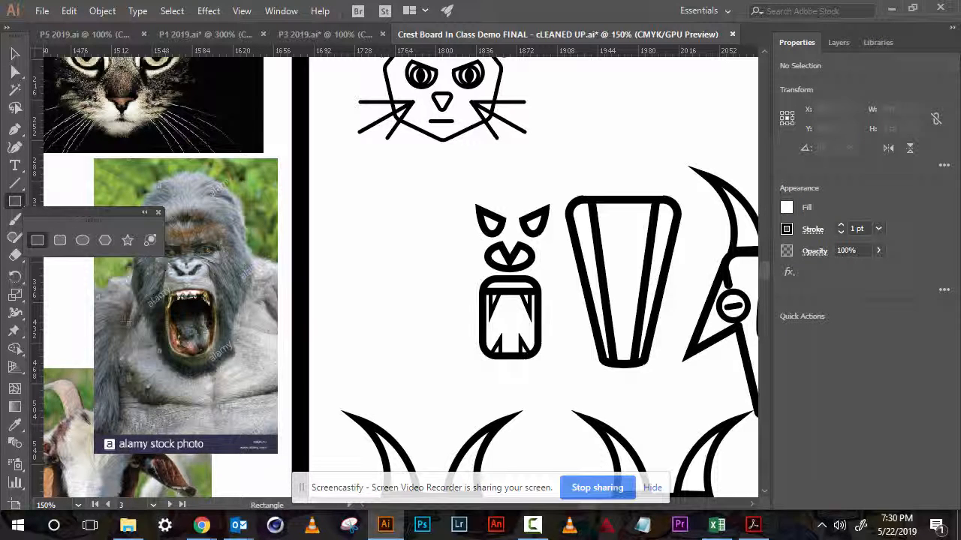
{"action": "left_click", "coordinate": [61, 241]}
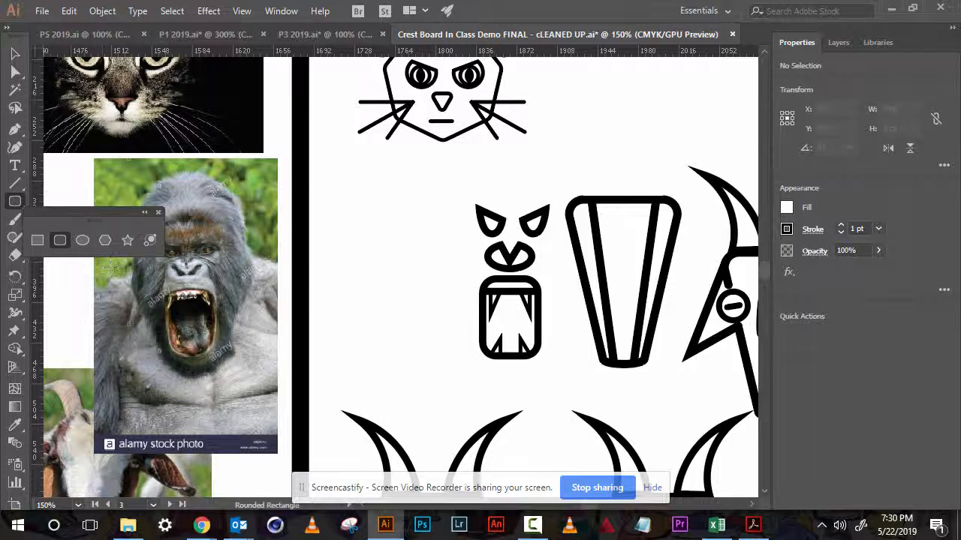
{"action": "left_click_drag", "start_coordinate": [403, 283], "coordinate": [171, 353]}
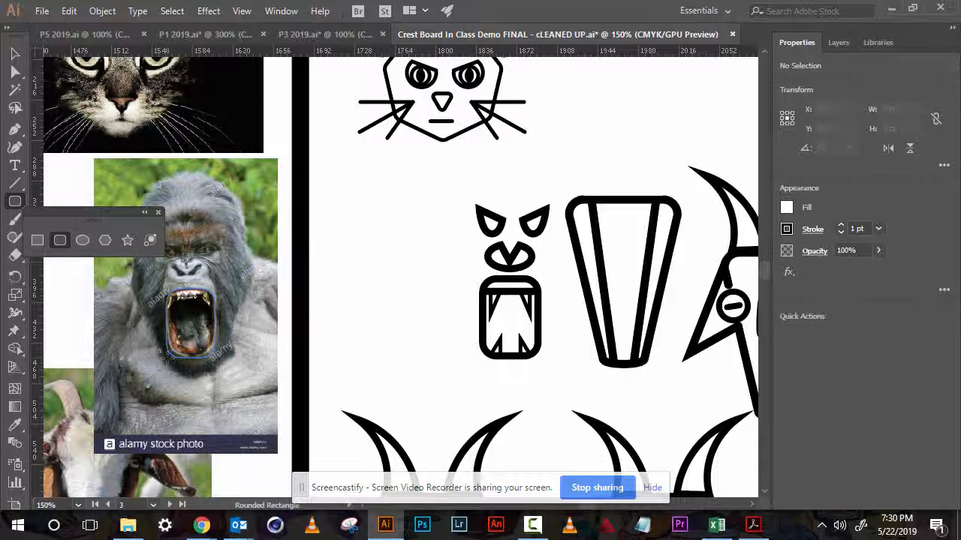
{"action": "left_click_drag", "start_coordinate": [170, 354], "coordinate": [363, 352]}
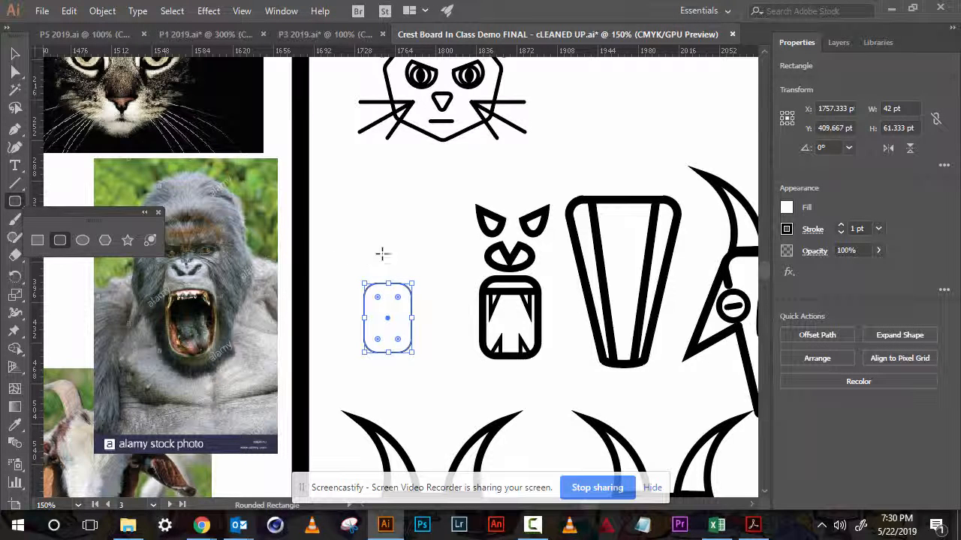
- Set the rounded rectangle's stroke weight to 5 pt
{"action": "left_click", "coordinate": [840, 228]}
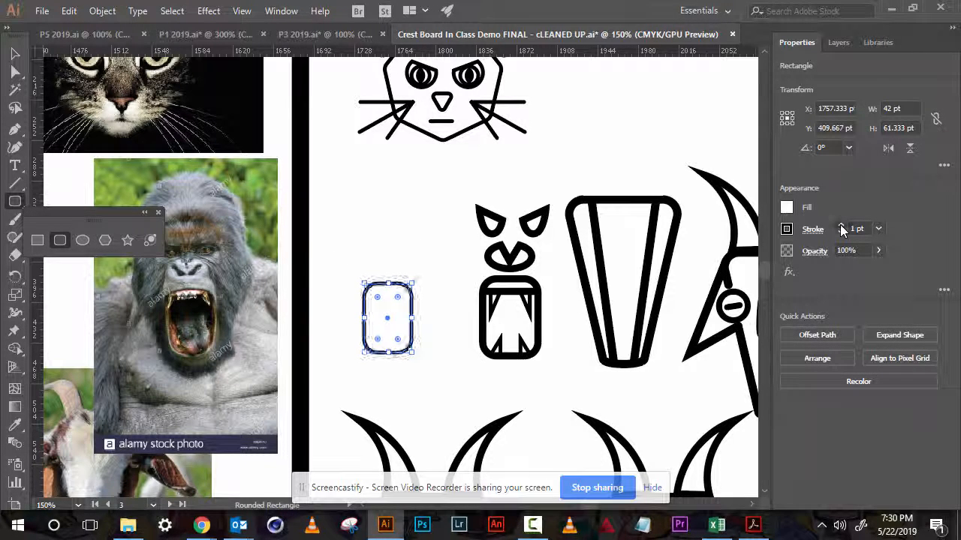
{"action": "left_click", "coordinate": [841, 228]}
{"action": "left_click", "coordinate": [840, 228]}
{"action": "left_click", "coordinate": [840, 229]}
{"action": "left_click", "coordinate": [841, 228]}
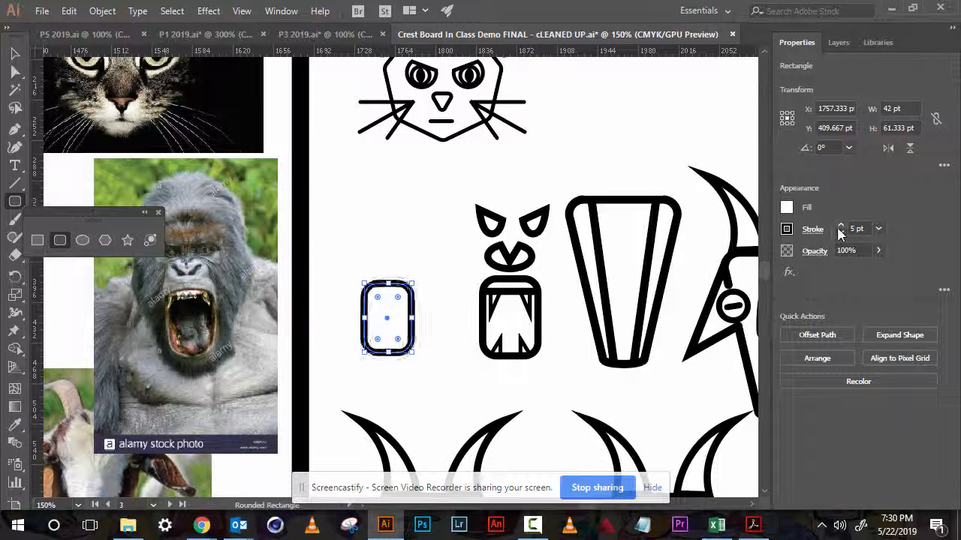
{"action": "left_click", "coordinate": [841, 234]}
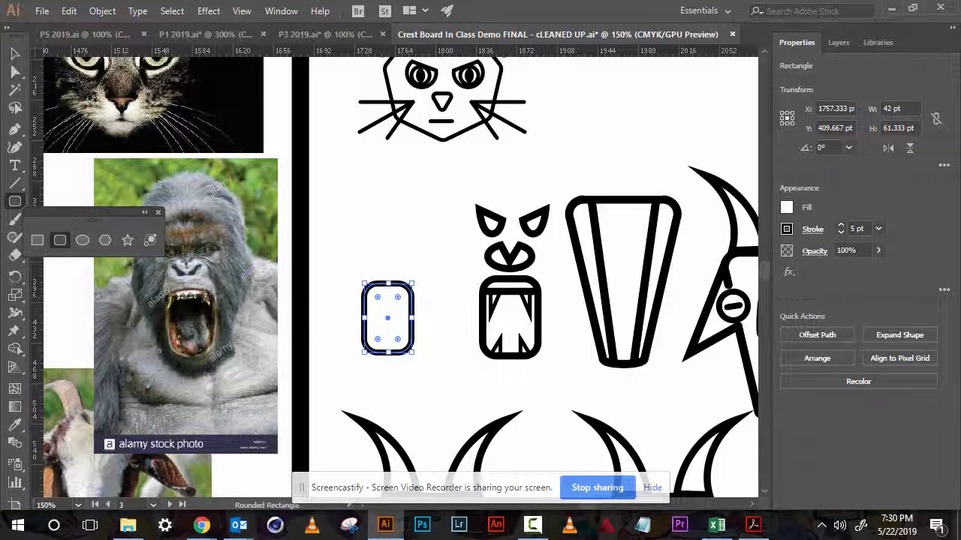
- Draw a horizontal line about 42 pt long across the rounded rectangle's upper part with the Line Segment tool
{"action": "scroll", "coordinate": [348, 273], "scroll_direction": "up", "scroll_amount": 5}
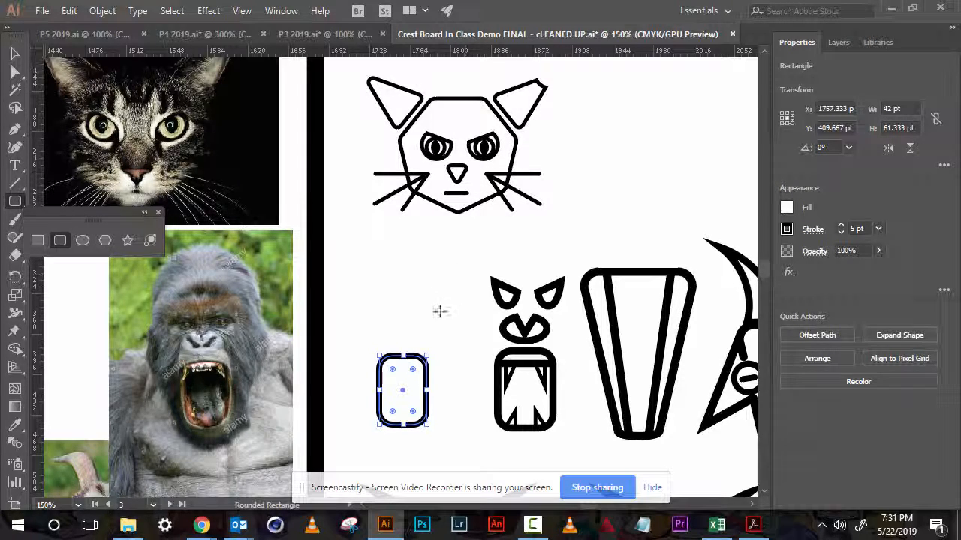
{"action": "left_click_drag", "start_coordinate": [440, 311], "coordinate": [524, 232]}
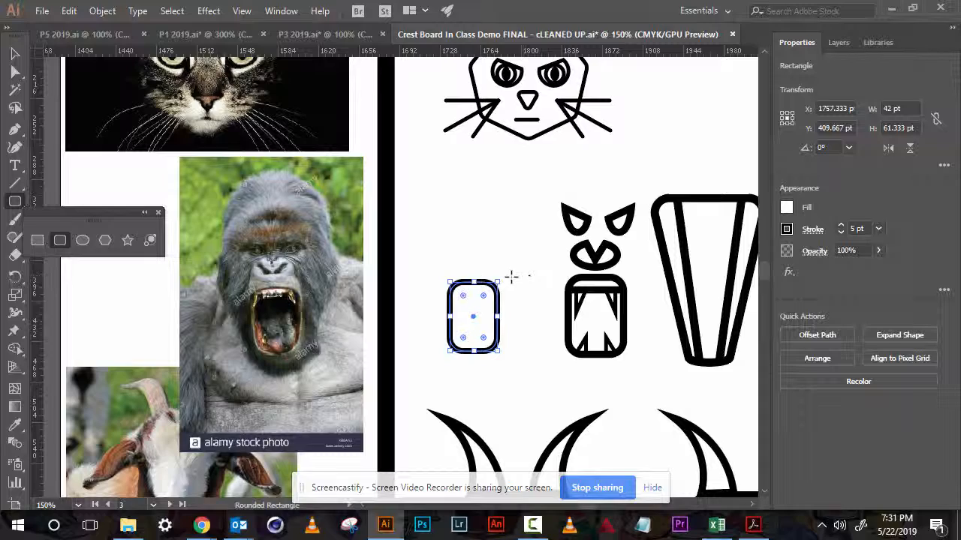
{"action": "key", "text": "z"}
{"action": "left_click", "coordinate": [482, 303]}
{"action": "left_click_drag", "start_coordinate": [348, 263], "coordinate": [443, 275]}
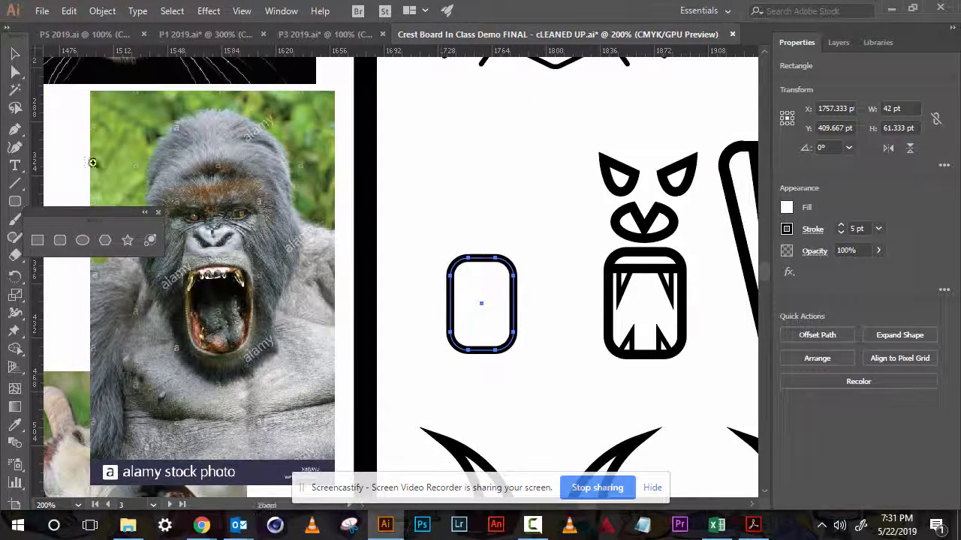
{"action": "left_click", "coordinate": [15, 183]}
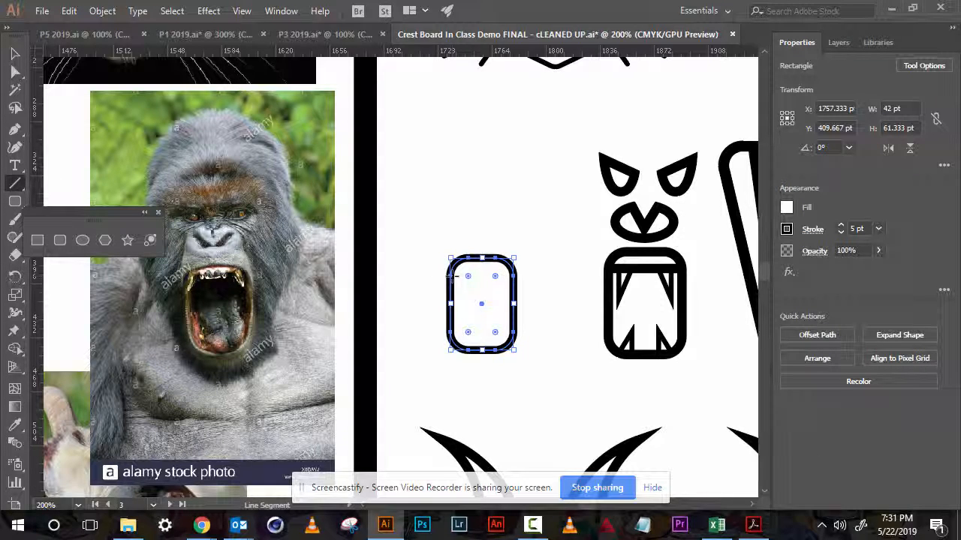
{"action": "left_click_drag", "start_coordinate": [455, 276], "coordinate": [515, 276]}
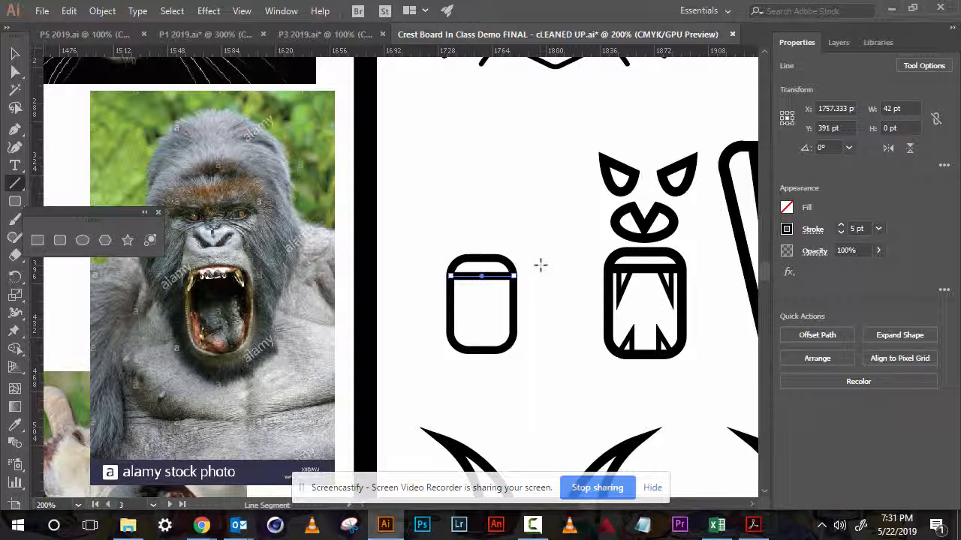
{"action": "key", "text": "v"}
{"action": "left_click", "coordinate": [535, 246]}
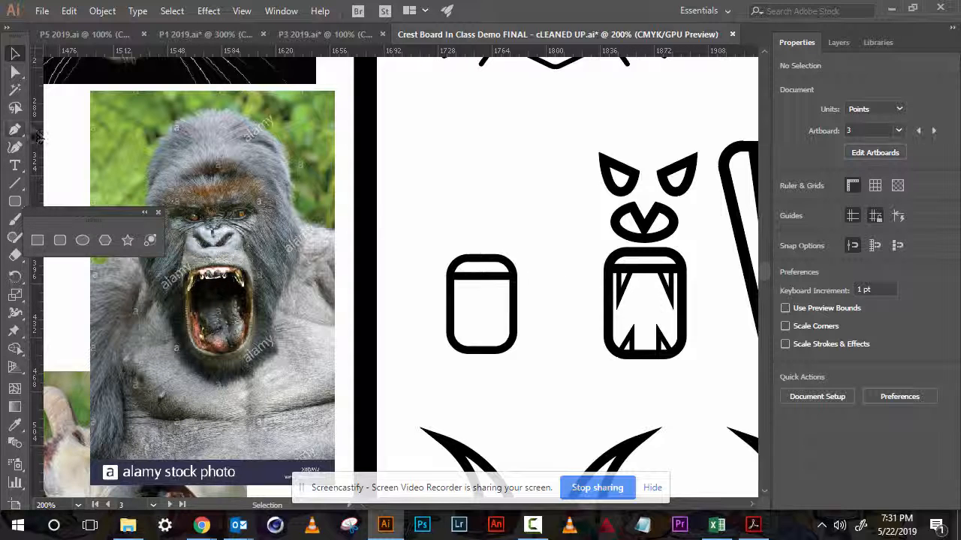
- Draw a triangular fang with the Pen tool hanging from the line at the rectangle's upper left
{"action": "left_click", "coordinate": [18, 132]}
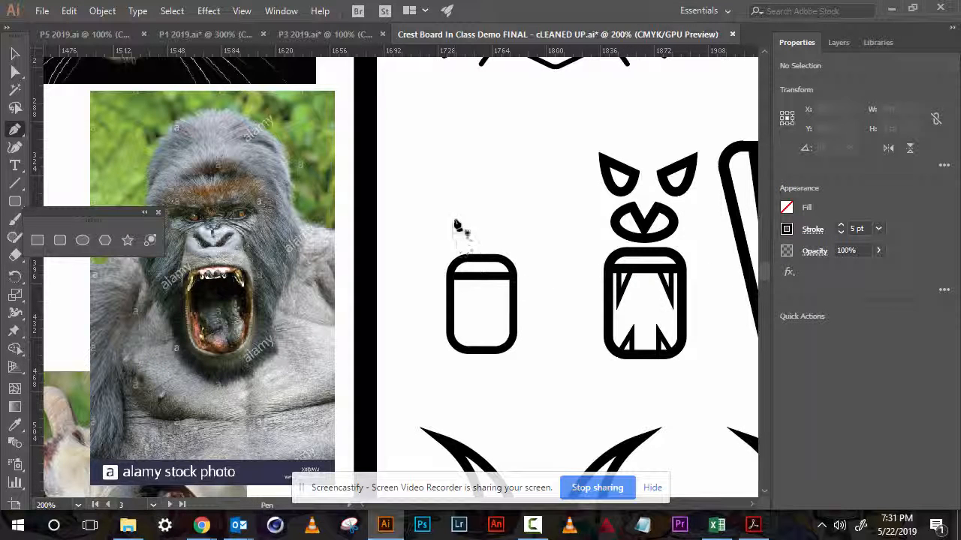
{"action": "left_click", "coordinate": [456, 278]}
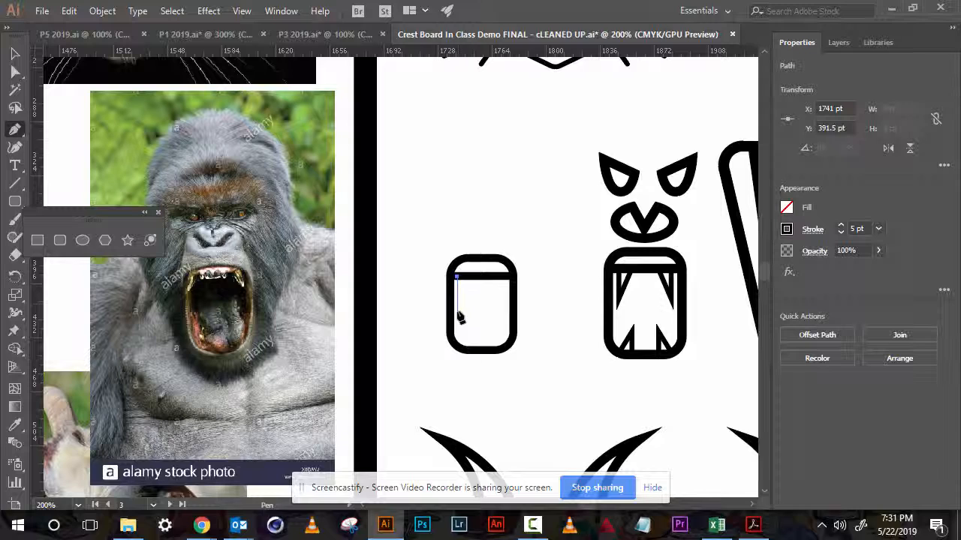
{"action": "left_click", "coordinate": [457, 311]}
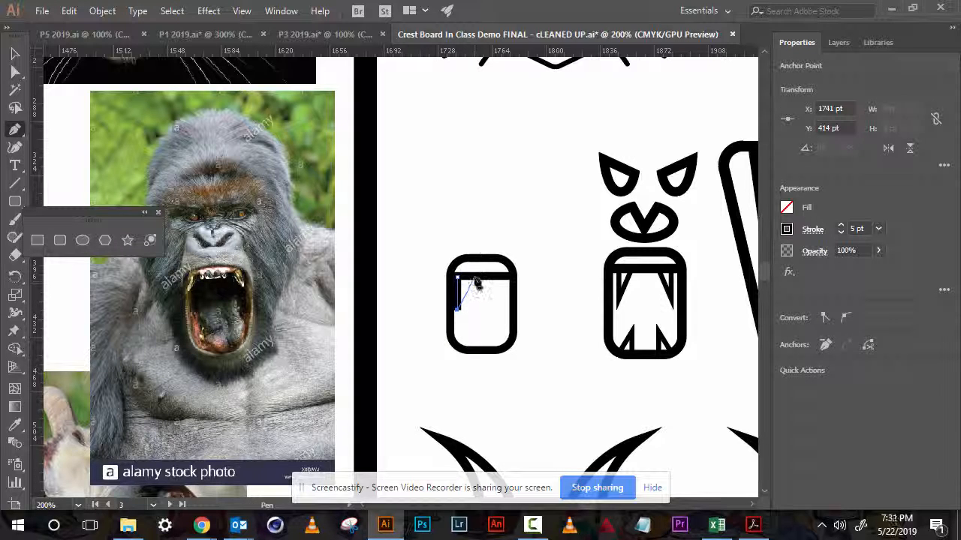
{"action": "left_click", "coordinate": [473, 277]}
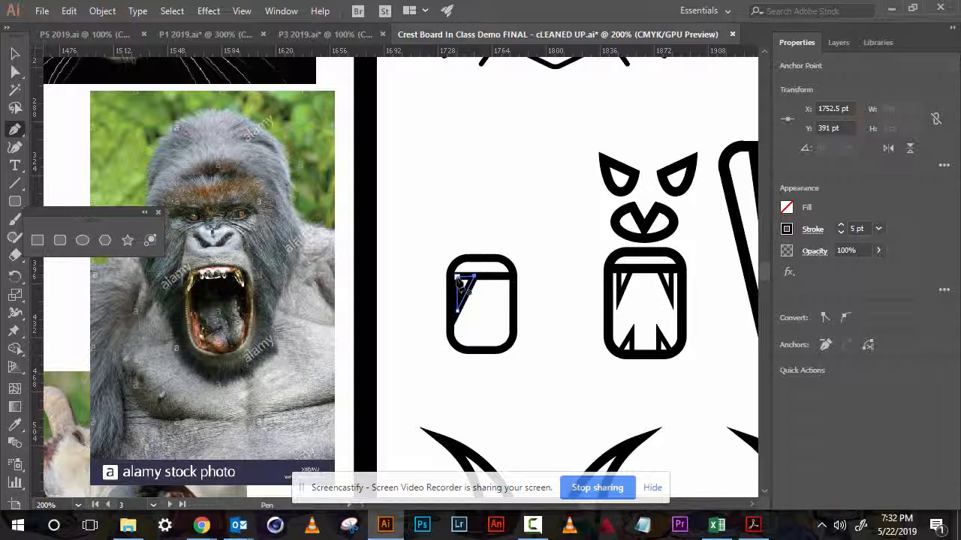
{"action": "left_click", "coordinate": [457, 278]}
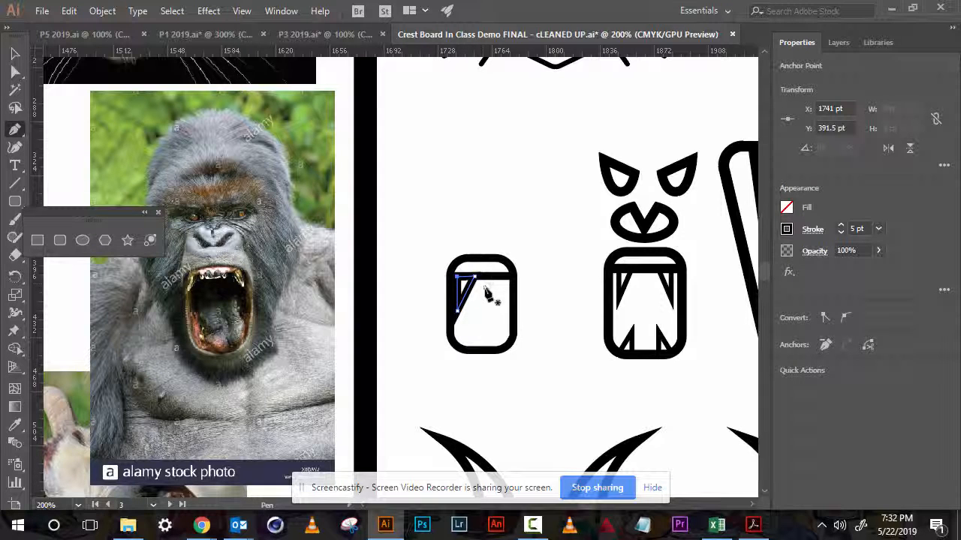
{"action": "key", "text": "v"}
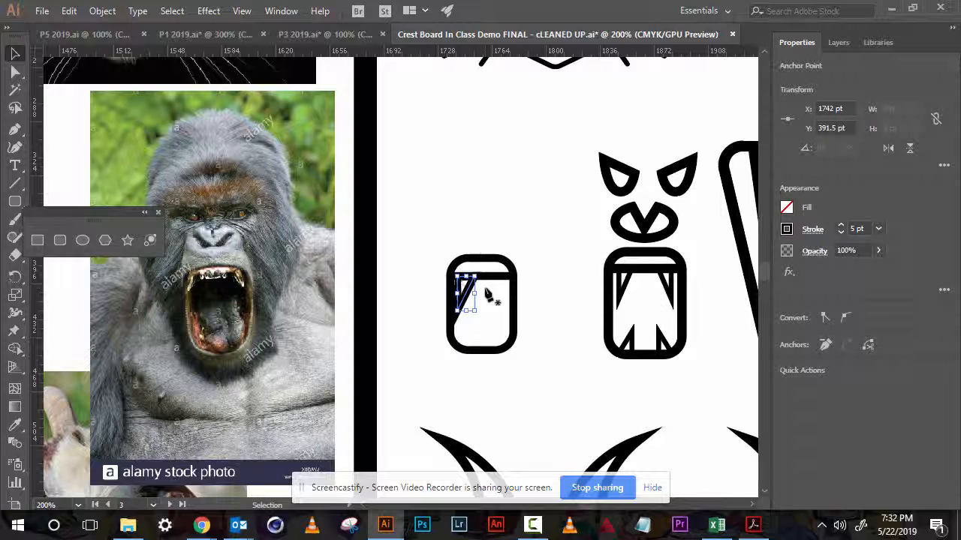
- Set the fang's stroke weight to 3 pt
{"action": "left_click", "coordinate": [486, 290]}
{"action": "key", "text": "ctrl+equal"}
{"action": "key", "text": "ctrl+equal"}
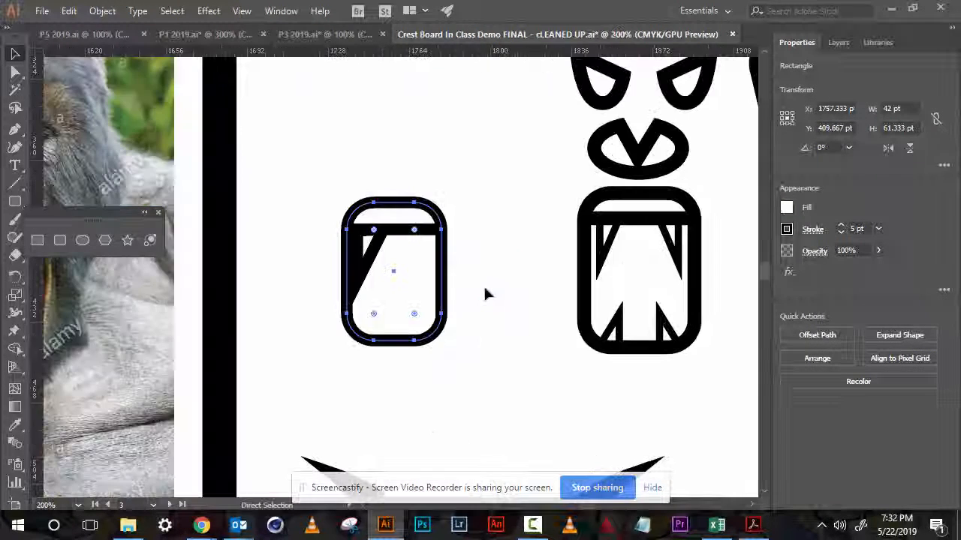
{"action": "key", "text": "v"}
{"action": "left_click", "coordinate": [495, 294]}
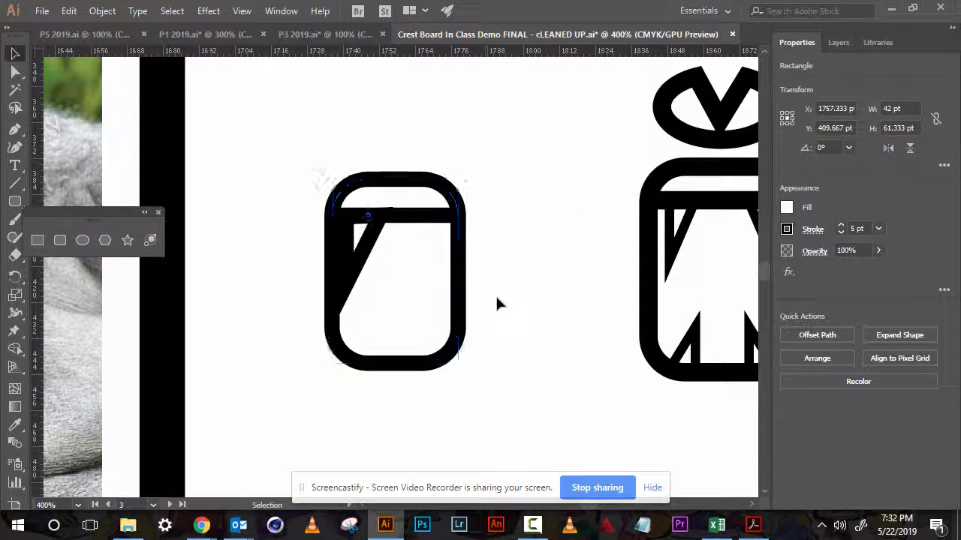
{"action": "left_click", "coordinate": [374, 245]}
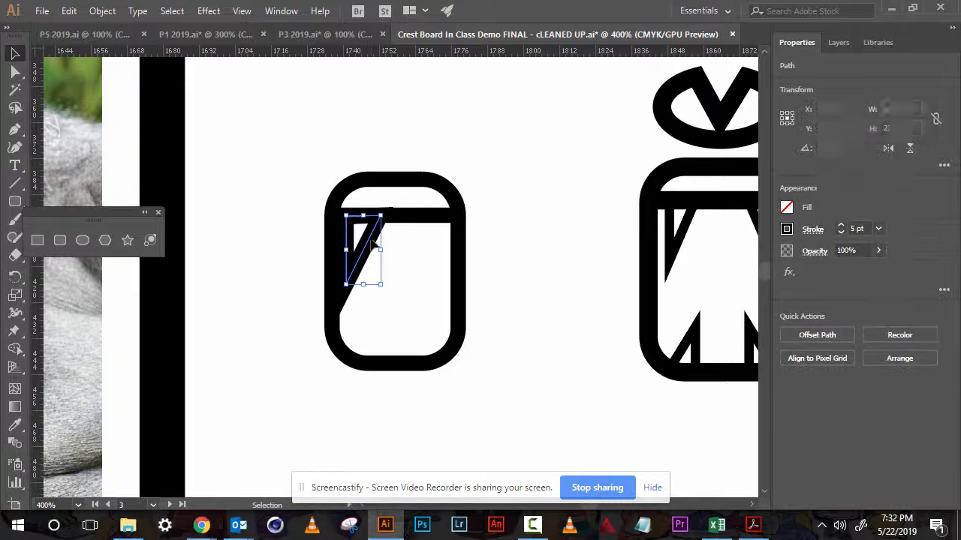
{"action": "left_click", "coordinate": [841, 232]}
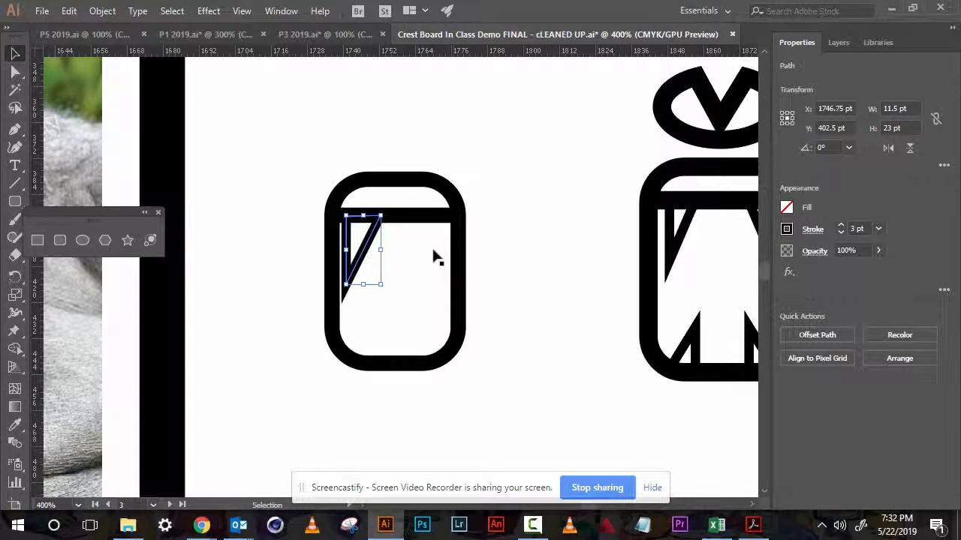
{"action": "key", "text": "Right"}
{"action": "left_click", "coordinate": [537, 251]}
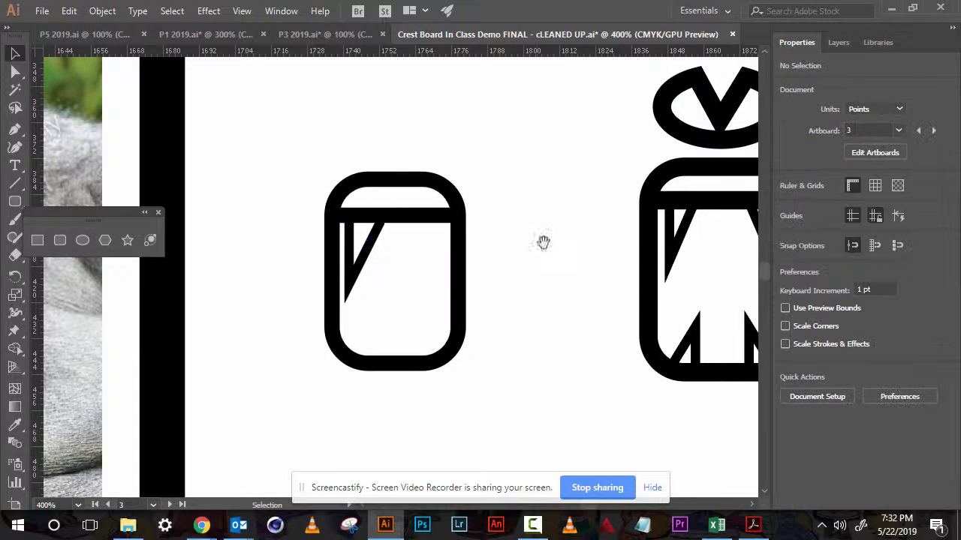
- Duplicate the fang toward the rectangle's right side and reflect the copy horizontally
{"action": "left_click_drag", "start_coordinate": [545, 242], "coordinate": [446, 205]}
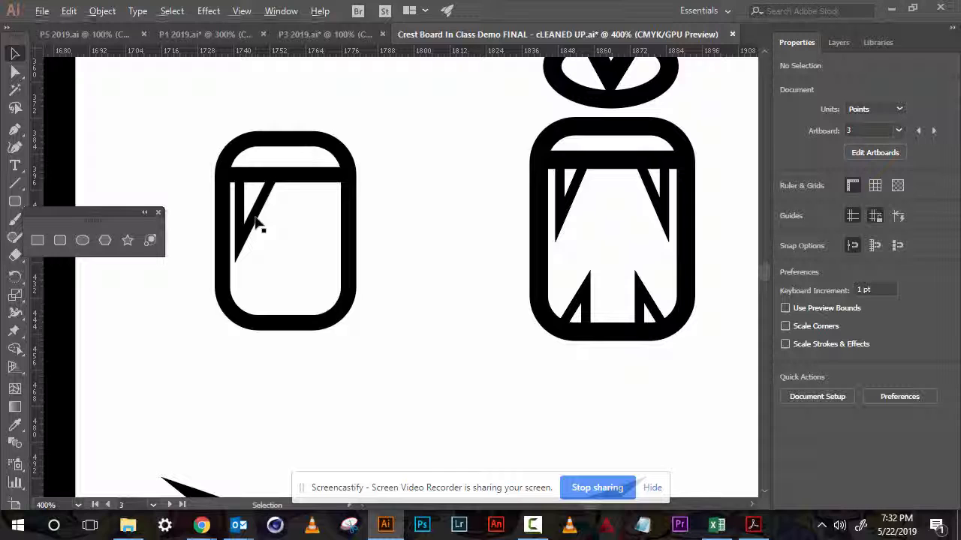
{"action": "left_click_drag", "start_coordinate": [254, 218], "coordinate": [314, 228]}
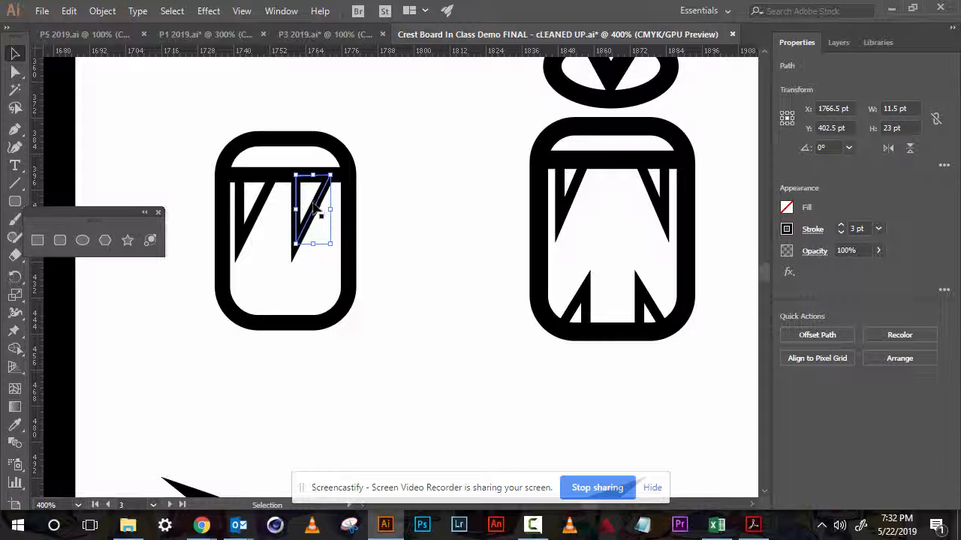
{"action": "key", "text": "o"}
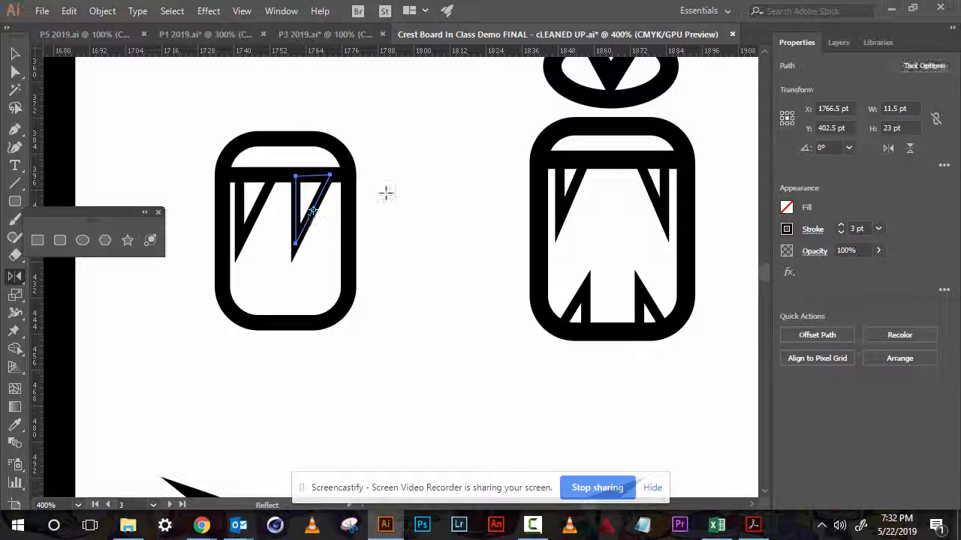
{"action": "left_click_drag", "start_coordinate": [385, 193], "coordinate": [253, 193]}
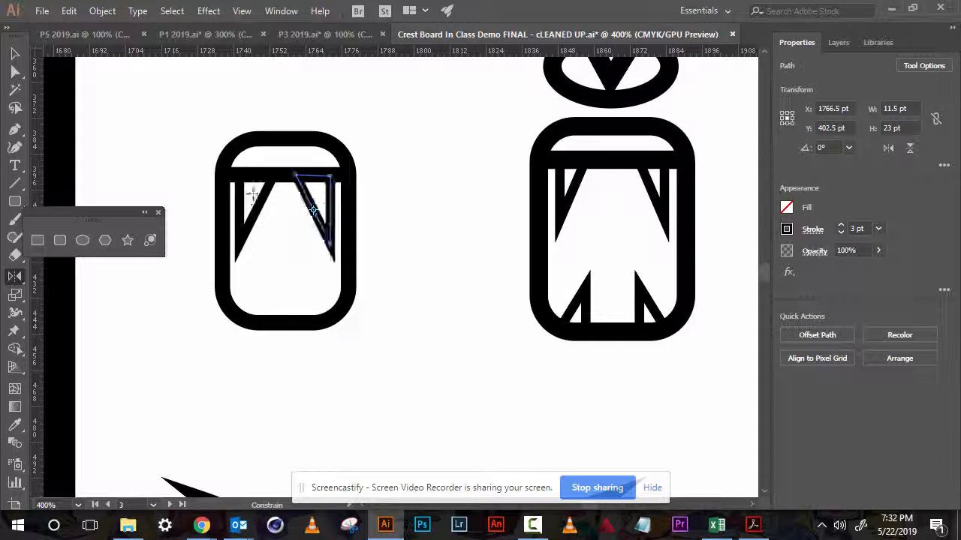
{"action": "key", "text": "v"}
{"action": "left_click", "coordinate": [437, 204]}
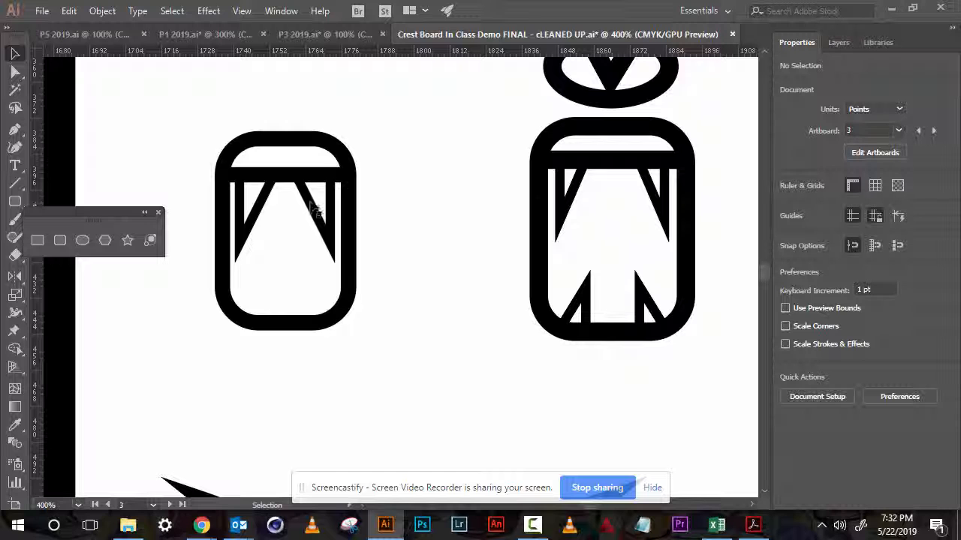
{"action": "key", "text": "a"}
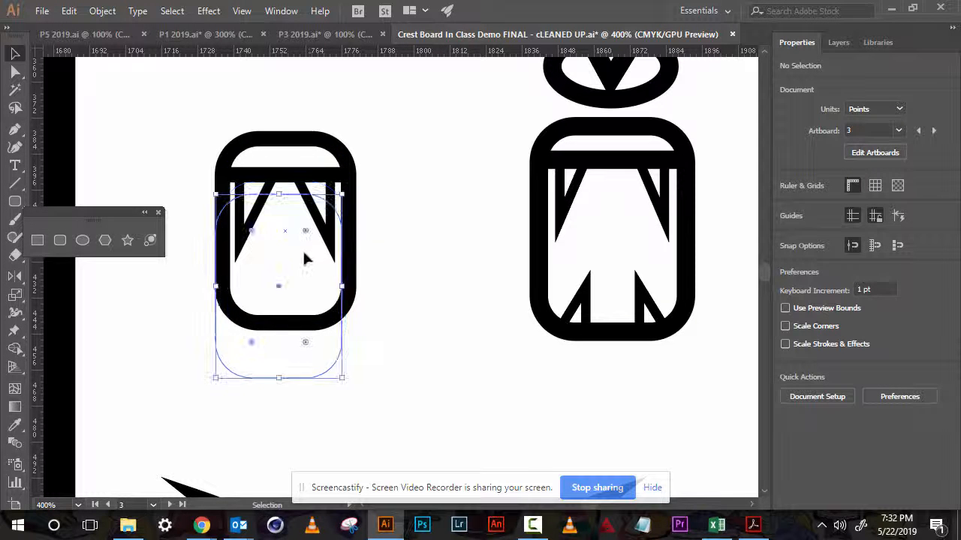
{"action": "left_click", "coordinate": [305, 255]}
{"action": "key", "text": "v"}
{"action": "left_click", "coordinate": [416, 207]}
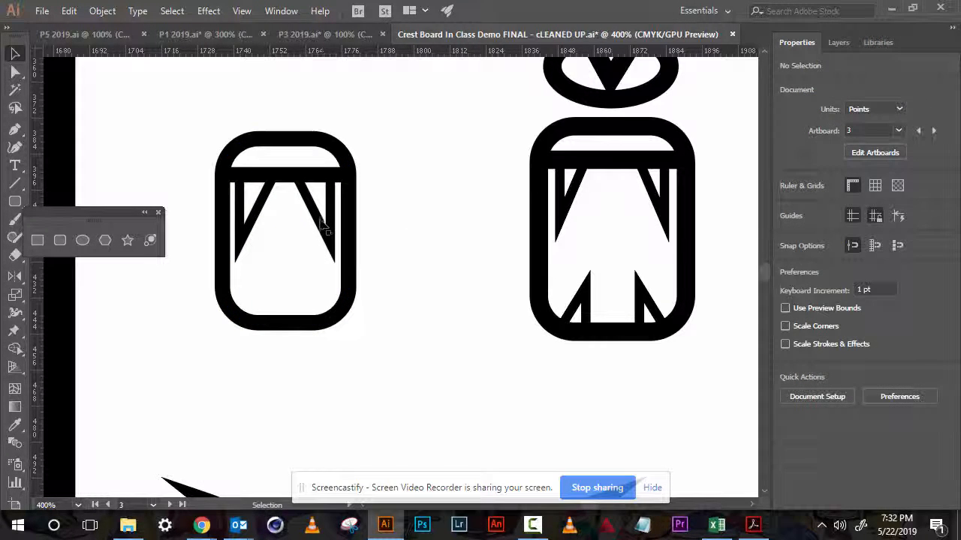
- Duplicate the right fang down into the rectangle's lower part and rotate the copy to point upward
{"action": "left_click", "coordinate": [328, 233]}
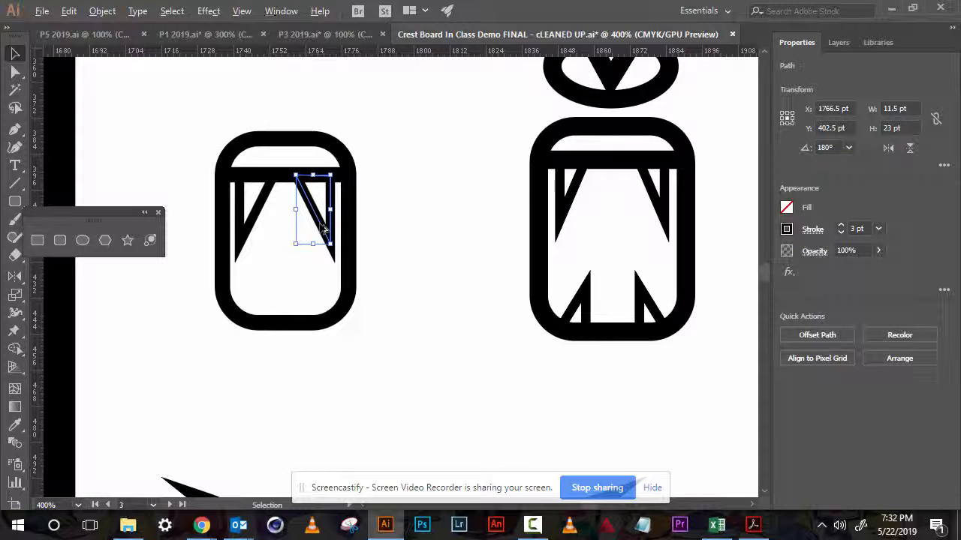
{"action": "left_click_drag", "start_coordinate": [324, 226], "coordinate": [278, 336]}
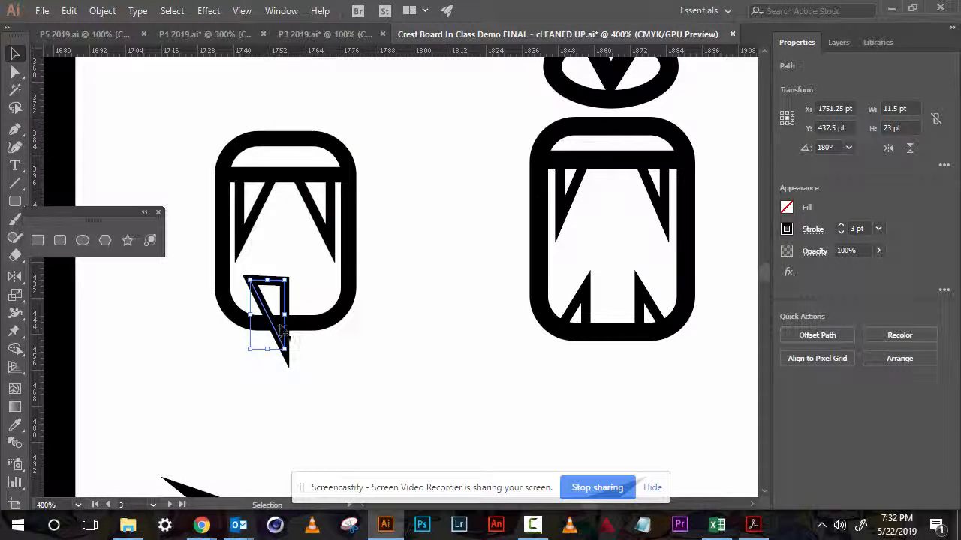
{"action": "key", "text": "r"}
{"action": "left_click_drag", "start_coordinate": [316, 303], "coordinate": [256, 315]}
{"action": "key", "text": "Right"}
{"action": "key", "text": "Right"}
{"action": "key", "text": "Right"}
{"action": "key", "text": "Right"}
{"action": "key", "text": "Right"}
{"action": "key", "text": "Right"}
{"action": "key", "text": "Right"}
{"action": "key", "text": "Right"}
{"action": "key", "text": "Right"}
{"action": "key", "text": "Right"}
{"action": "key", "text": "Right"}
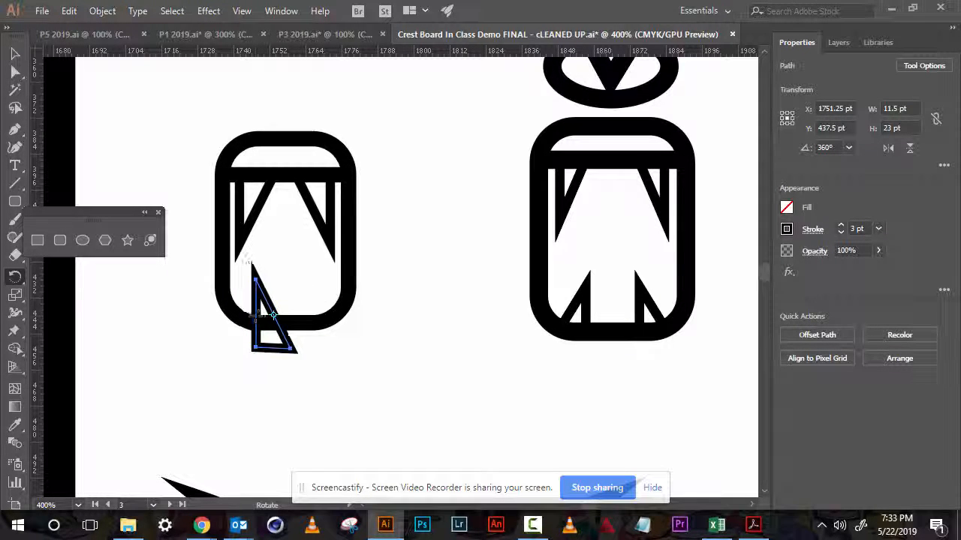
- Nudge the rotated fang copy up and sideways into place along the rectangle's lower edge
{"action": "key", "text": "Right"}
{"action": "key", "text": "Right"}
{"action": "key", "text": "Right"}
{"action": "key", "text": "Right"}
{"action": "key", "text": "Right"}
{"action": "key", "text": "Right"}
{"action": "key", "text": "Right"}
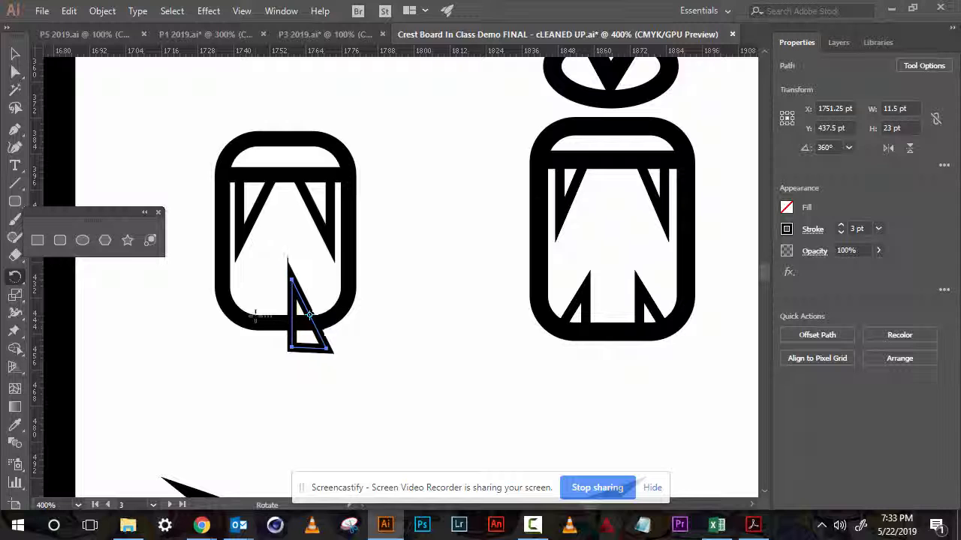
{"action": "key", "text": "Up"}
{"action": "key", "text": "Up"}
{"action": "key", "text": "Up"}
{"action": "key", "text": "Up"}
{"action": "key", "text": "Left"}
{"action": "key", "text": "Left"}
{"action": "key", "text": "Left"}
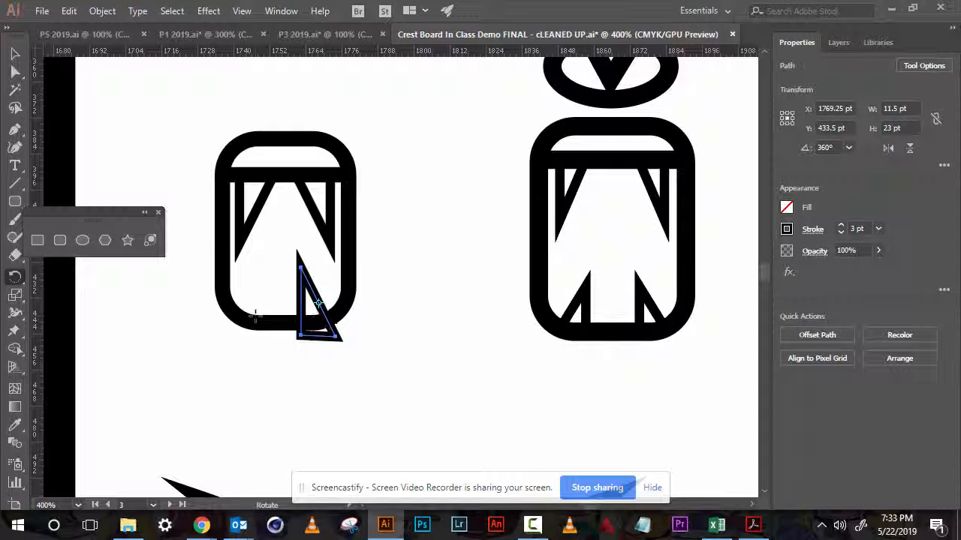
{"action": "key", "text": "Up"}
{"action": "key", "text": "Up"}
{"action": "key", "text": "Up"}
{"action": "key", "text": "Up"}
{"action": "key", "text": "Right"}
{"action": "key", "text": "Right"}
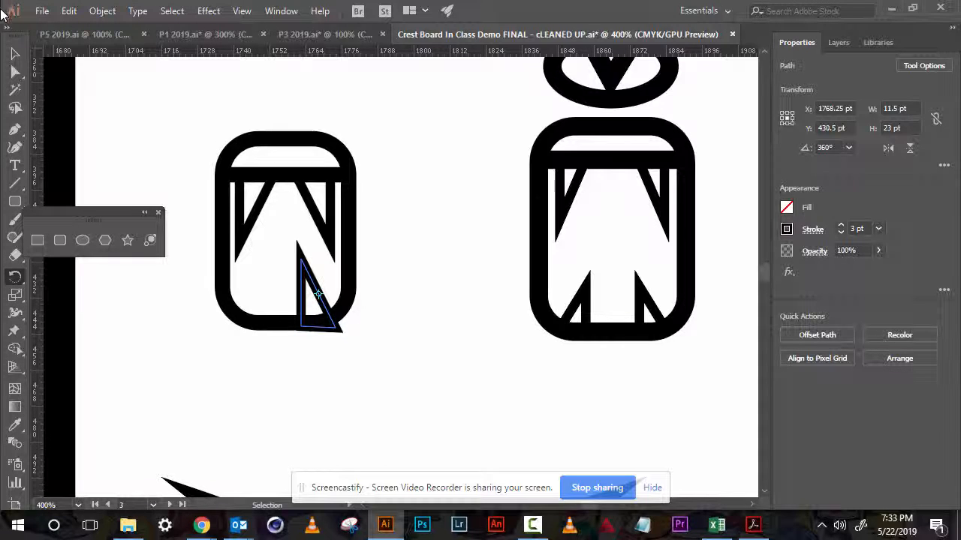
- Scale the lower fang down to about 10 by 20 pt
{"action": "left_click", "coordinate": [15, 53]}
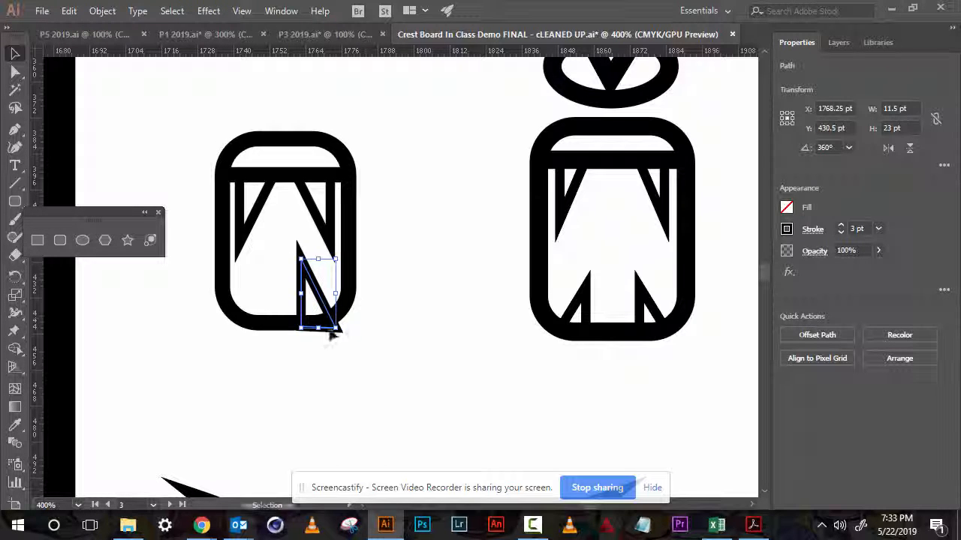
{"action": "left_click_drag", "start_coordinate": [336, 328], "coordinate": [331, 318]}
{"action": "key", "text": "Left"}
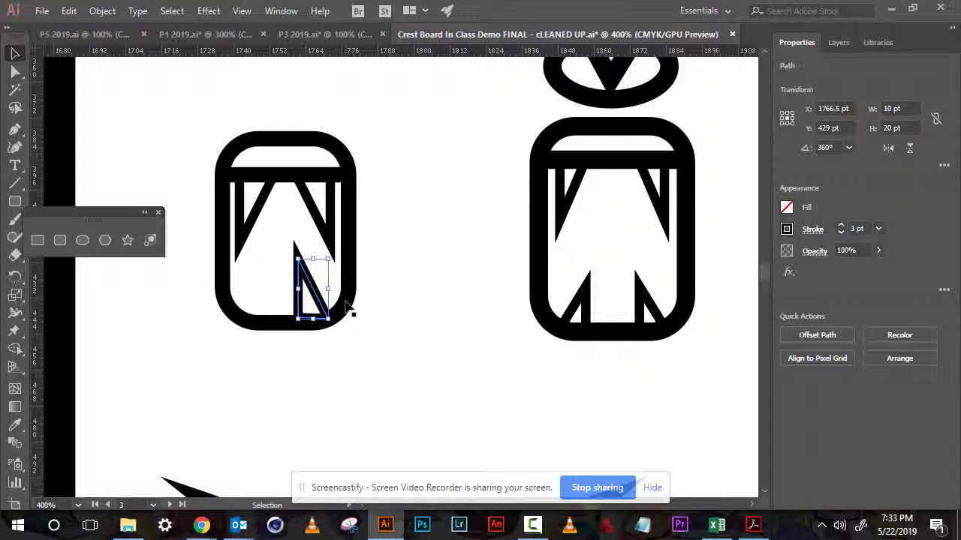
{"action": "left_click", "coordinate": [422, 291]}
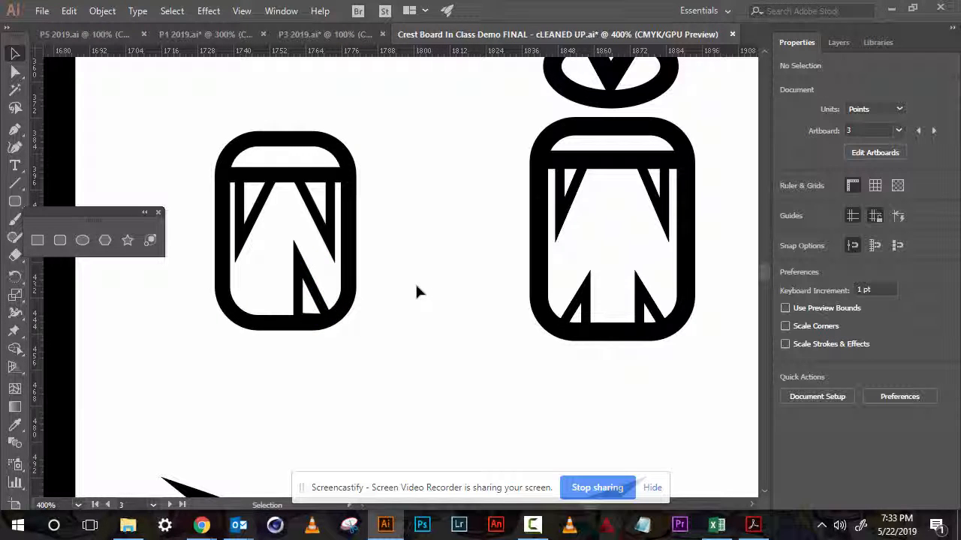
- Duplicate the lower fang to the left and reflect the copy horizontally to form a second lower fang
{"action": "left_click", "coordinate": [307, 273]}
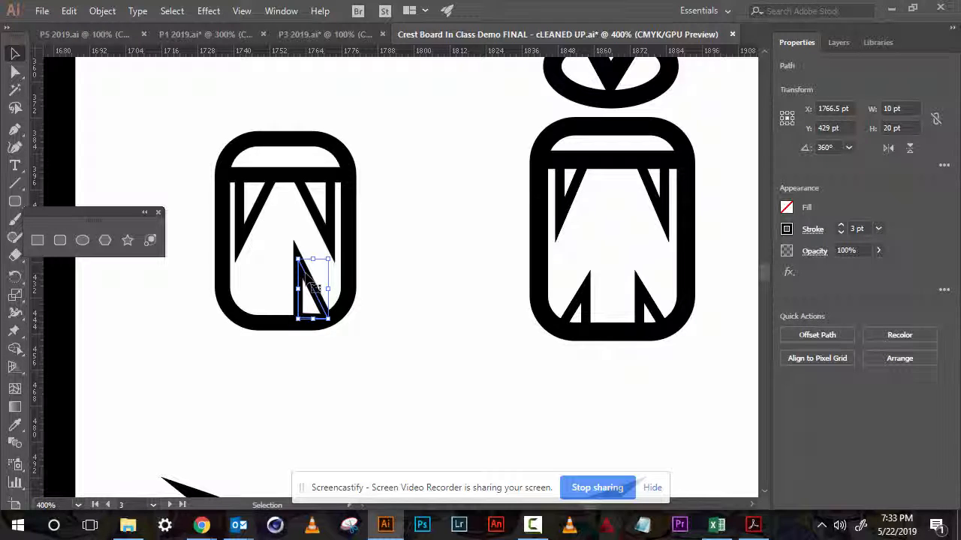
{"action": "left_click_drag", "start_coordinate": [304, 263], "coordinate": [264, 277]}
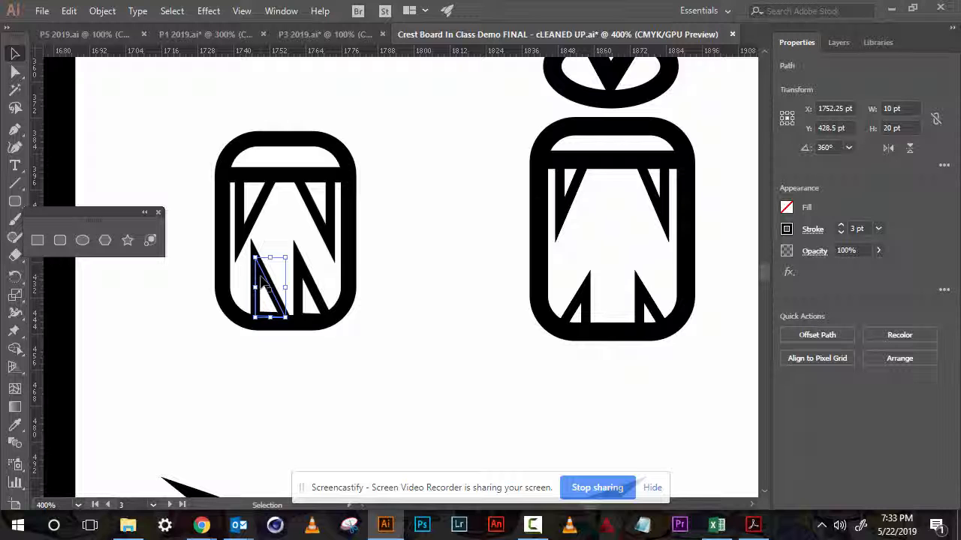
{"action": "key", "text": "o"}
{"action": "left_click_drag", "start_coordinate": [281, 369], "coordinate": [266, 333]}
{"action": "key", "text": "Left"}
{"action": "key", "text": "Left"}
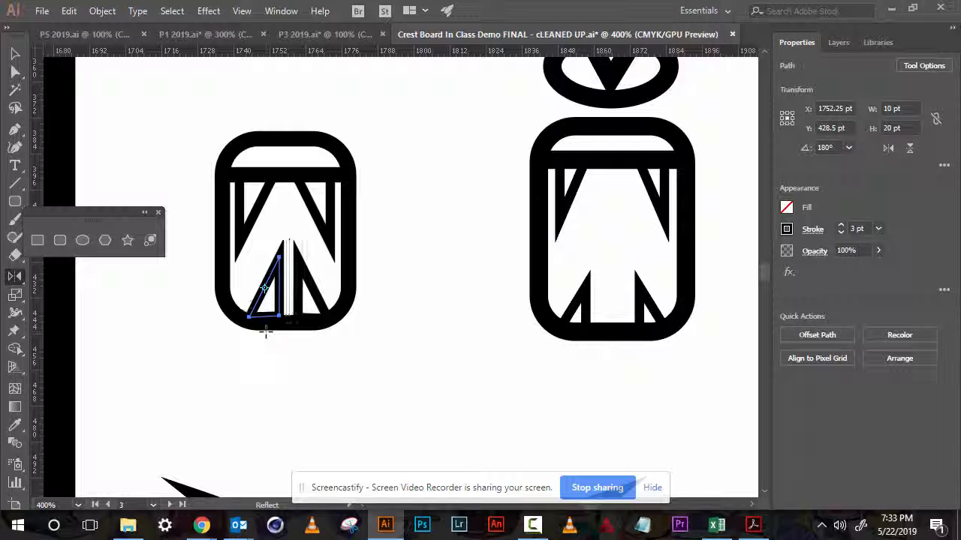
{"action": "key", "text": "v"}
{"action": "left_click", "coordinate": [246, 369]}
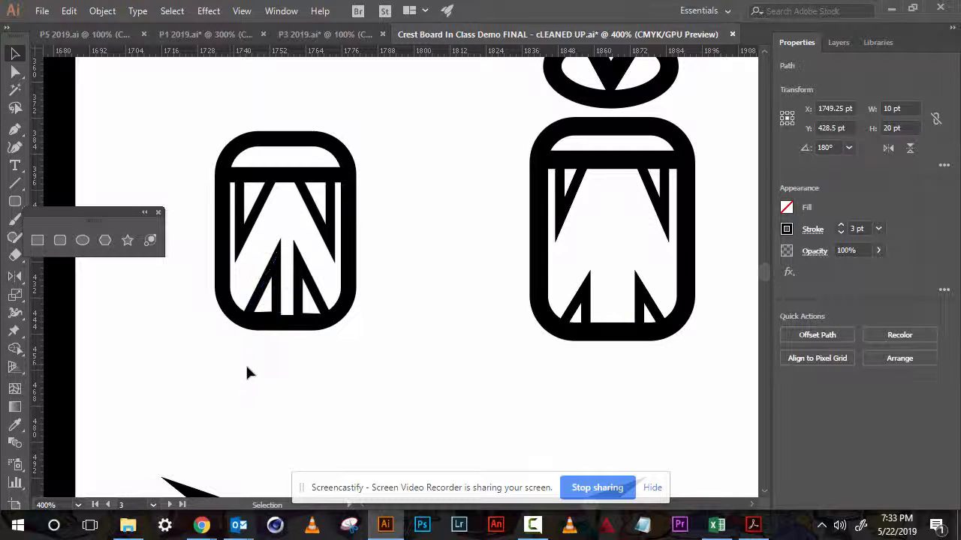
- Draw an ellipse about 31.5 by 21.25 pt above the rounded rectangle for the gorilla's nose
{"action": "key", "text": "space"}
{"action": "left_click_drag", "start_coordinate": [346, 182], "coordinate": [386, 285]}
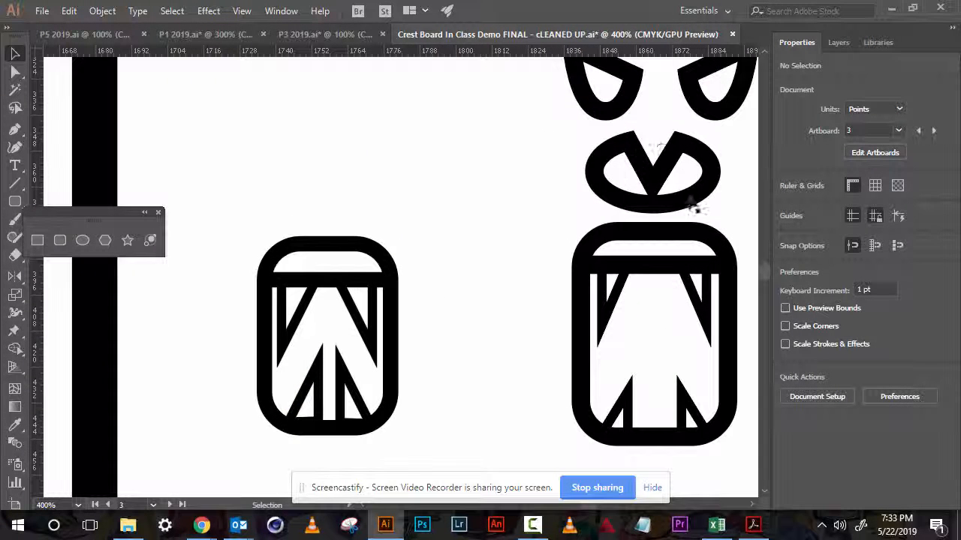
{"action": "left_click", "coordinate": [84, 241]}
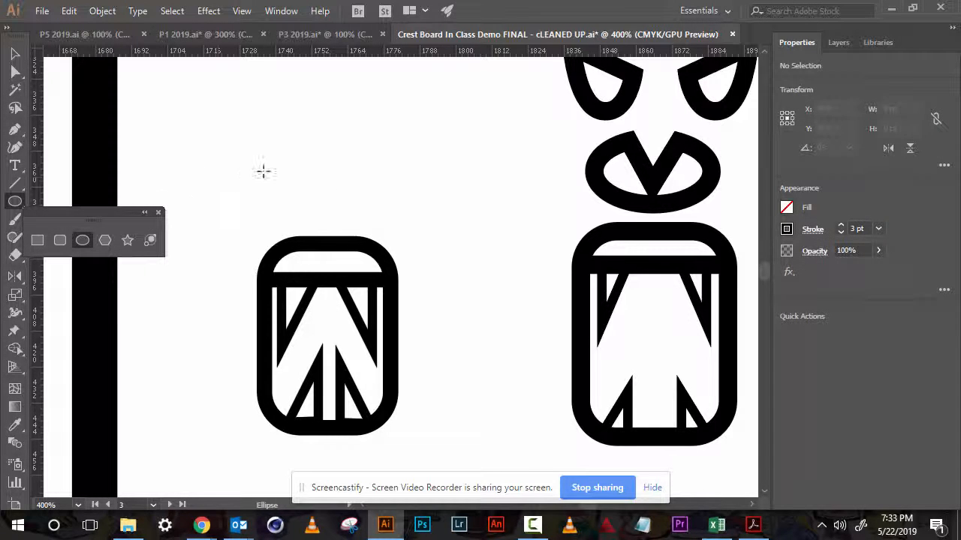
{"action": "left_click_drag", "start_coordinate": [288, 150], "coordinate": [384, 214]}
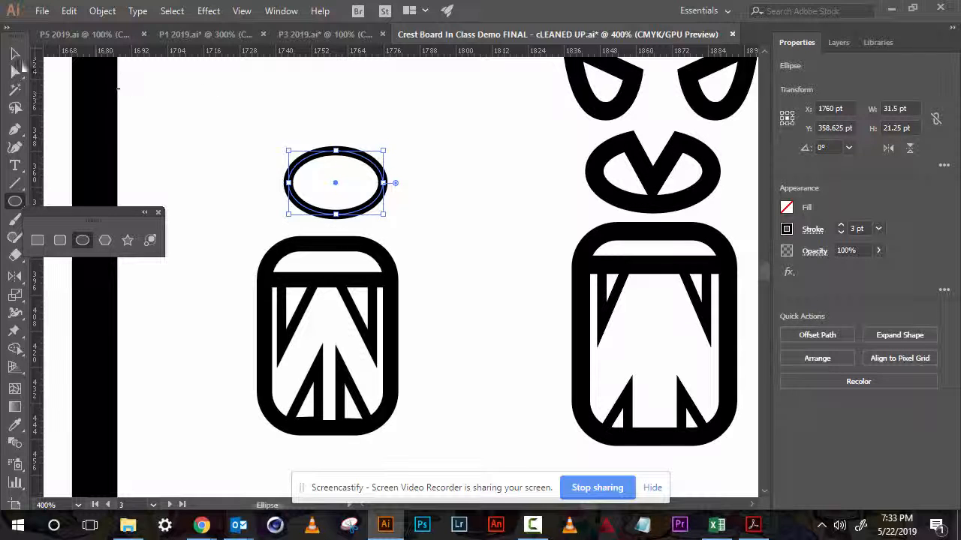
{"action": "left_click", "coordinate": [16, 55]}
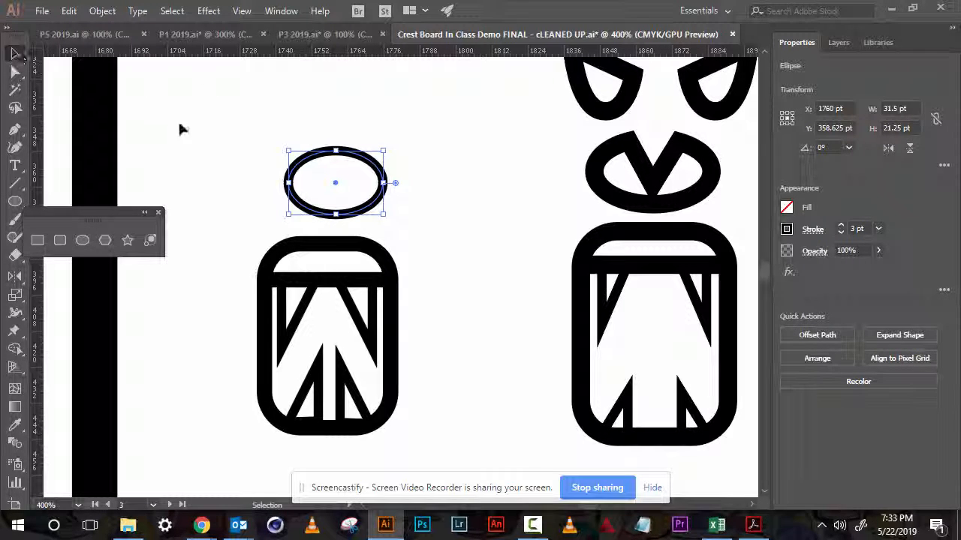
{"action": "left_click", "coordinate": [223, 122]}
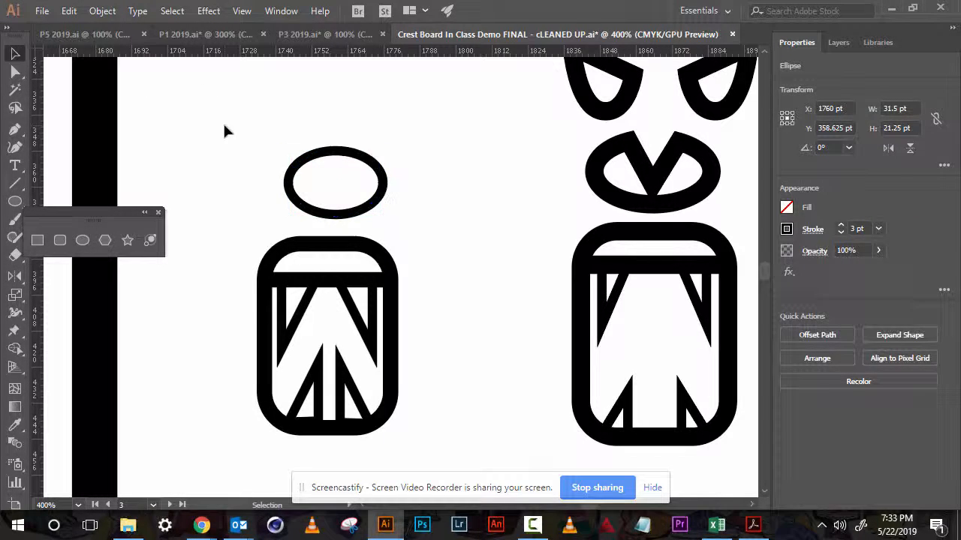
- Draw an inverted triangle about 19 by 17 pt with the Polygon tool over the ellipse's top edge
{"action": "left_click", "coordinate": [105, 241]}
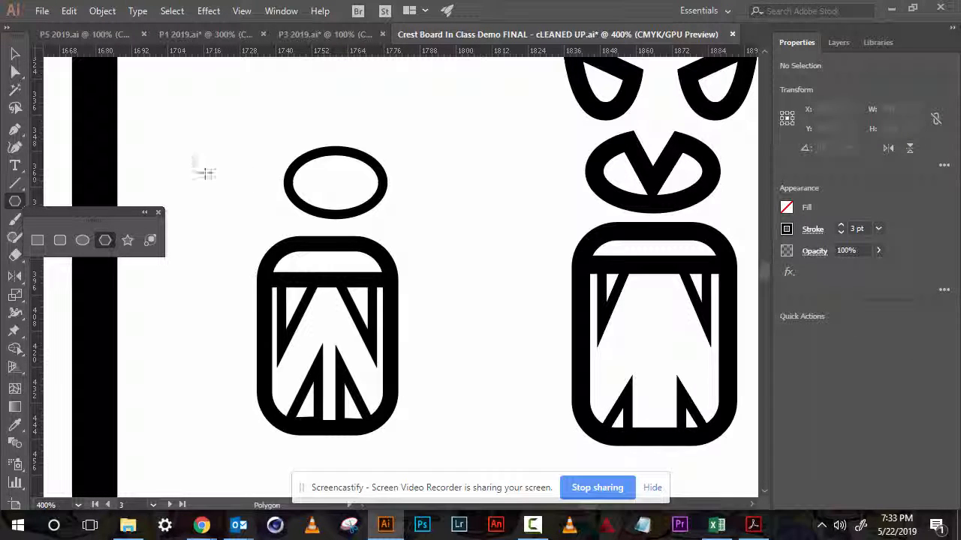
{"action": "left_click_drag", "start_coordinate": [207, 173], "coordinate": [188, 190]}
{"action": "key", "text": "Down"}
{"action": "key", "text": "Down"}
{"action": "key", "text": "Down"}
{"action": "mouse_move", "coordinate": [182, 186]}
{"action": "left_mouse_down"}
{"action": "mouse_move", "coordinate": [188, 178]}
{"action": "mouse_move", "coordinate": [319, 178]}
{"action": "mouse_move", "coordinate": [332, 163]}
{"action": "mouse_move", "coordinate": [334, 183]}
{"action": "left_mouse_up"}
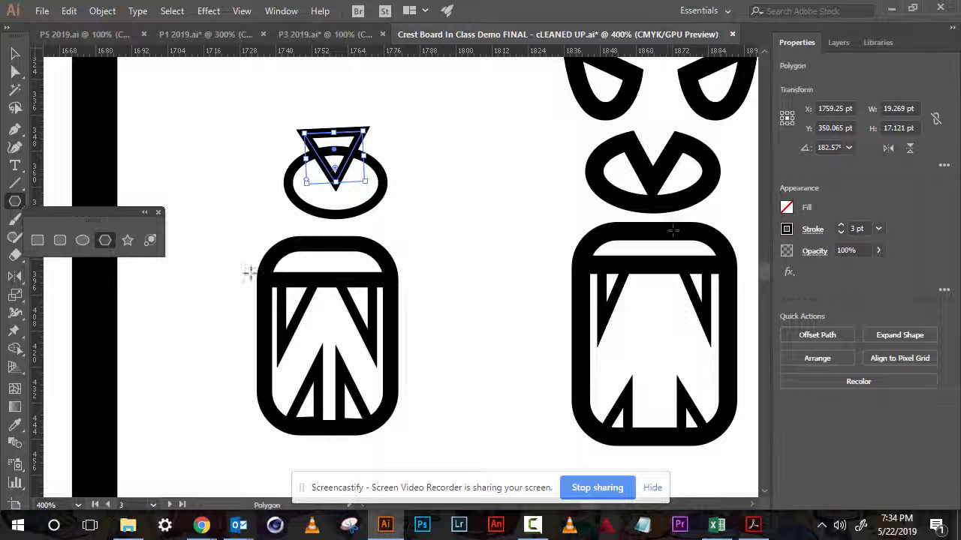
- Select the triangle and ellipse and subtract the triangle from the ellipse with Pathfinder Minus Front
{"action": "left_click", "coordinate": [14, 53]}
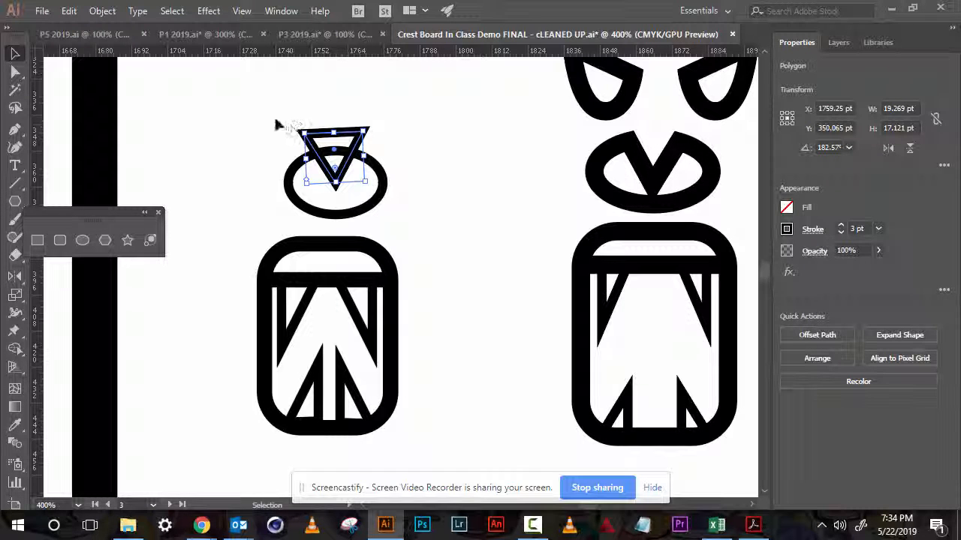
{"action": "left_click_drag", "start_coordinate": [396, 208], "coordinate": [398, 209]}
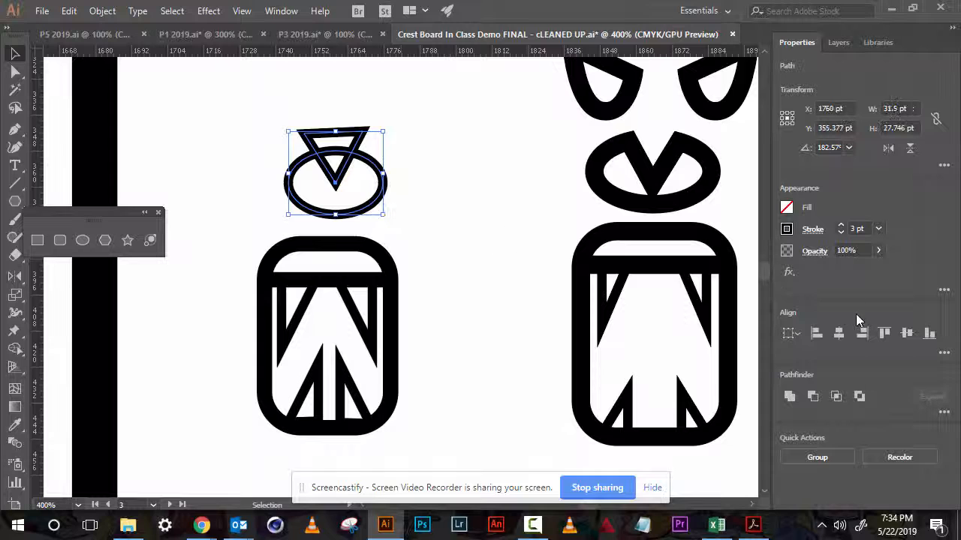
{"action": "left_click", "coordinate": [810, 398]}
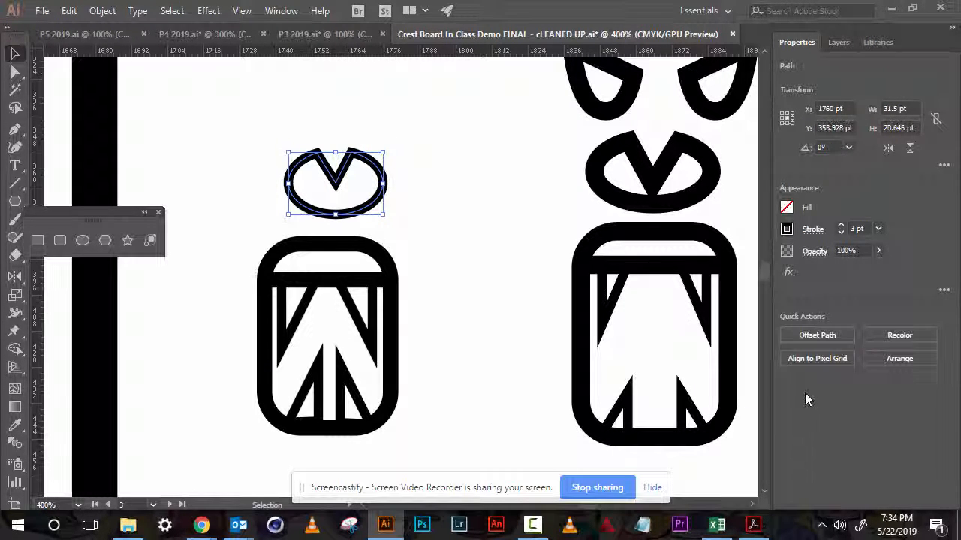
{"action": "left_click", "coordinate": [453, 148]}
{"action": "key", "text": "ctrl+minus"}
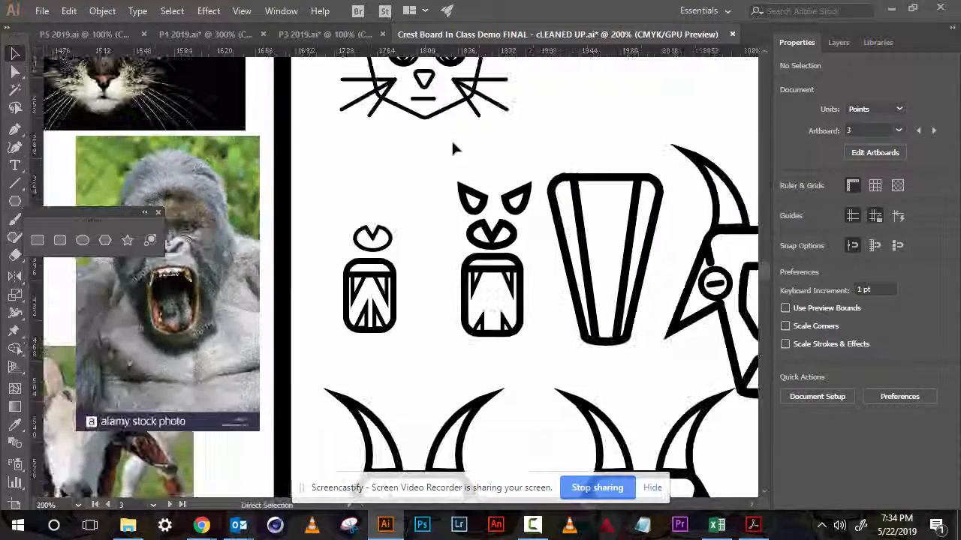
{"action": "key", "text": "space"}
{"action": "left_click_drag", "start_coordinate": [400, 174], "coordinate": [515, 156]}
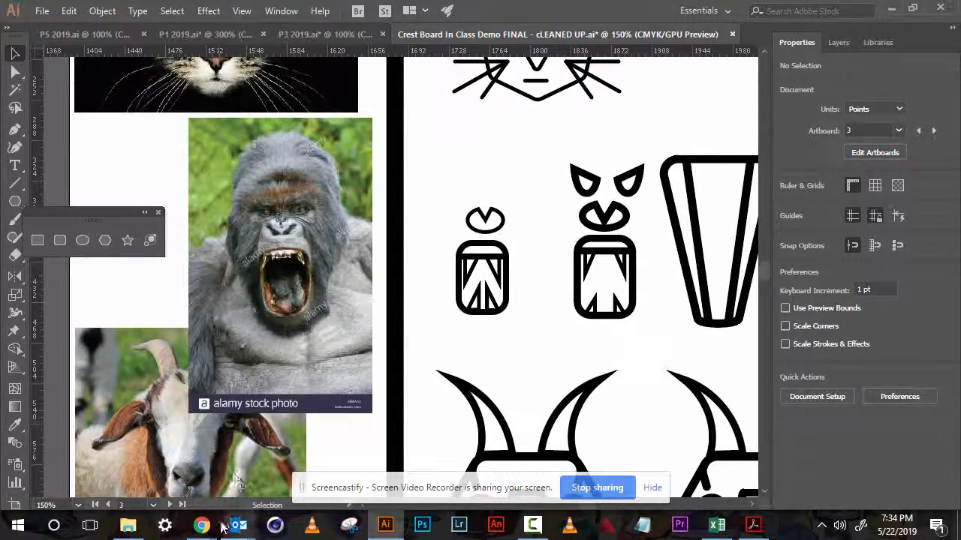
{"action": "mouse_move", "coordinate": [202, 525]}
{"action": "left_click", "coordinate": [115, 494]}
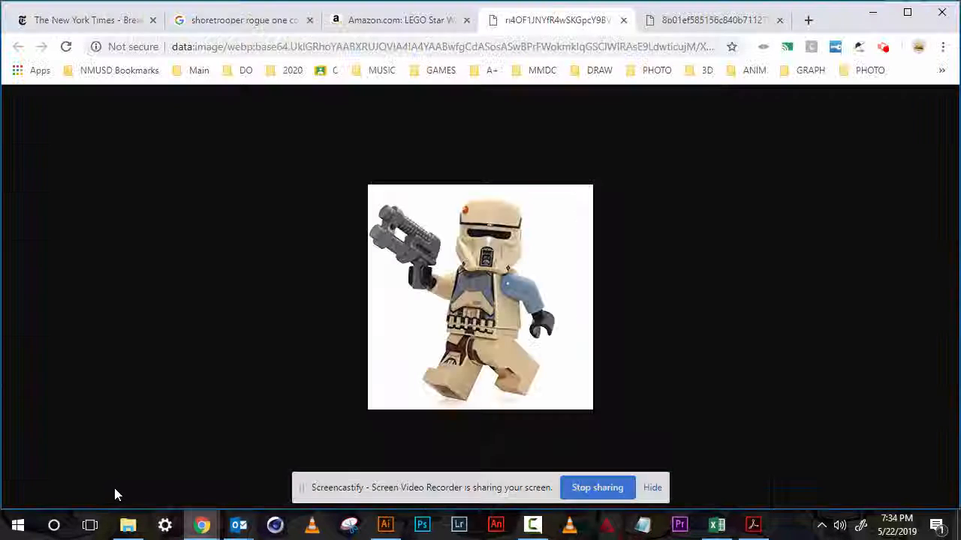
{"action": "left_click", "coordinate": [882, 48]}
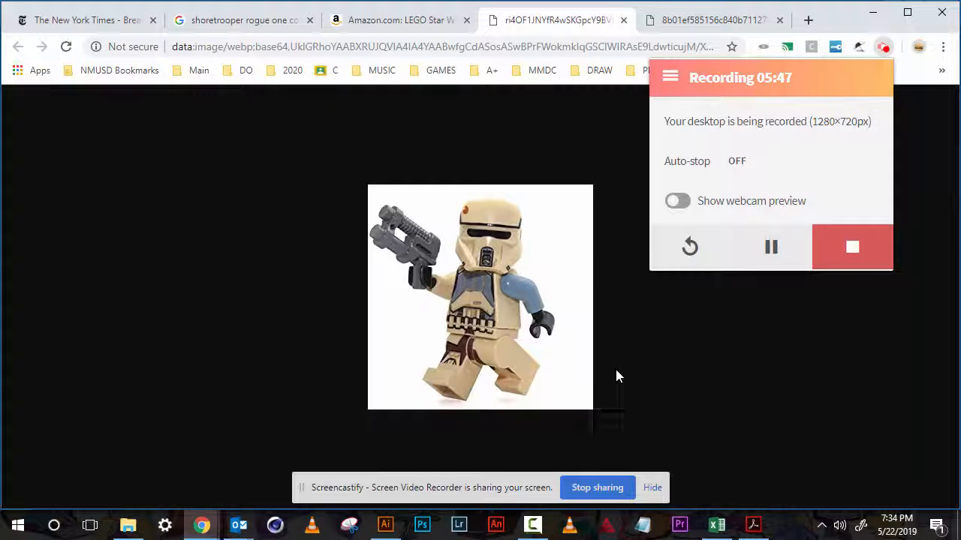
{"action": "left_click", "coordinate": [383, 524]}
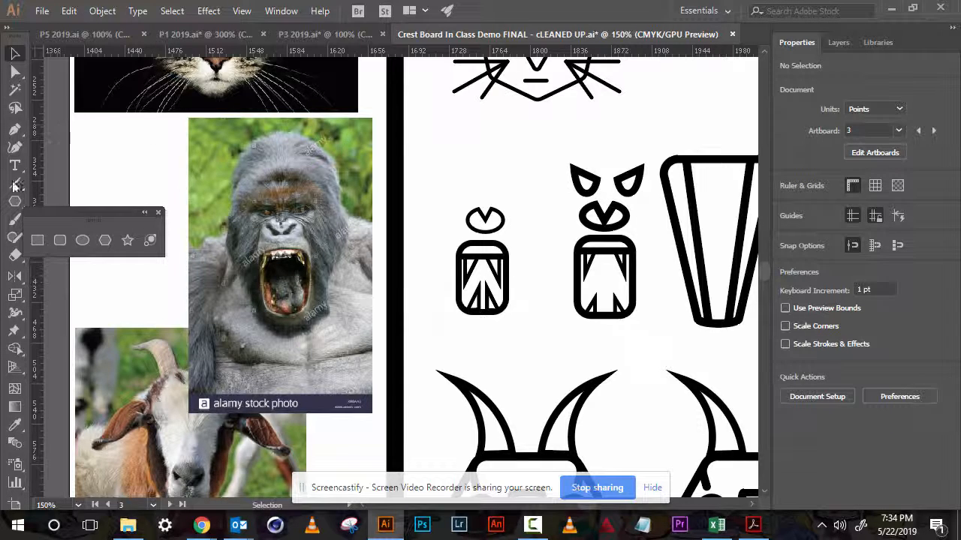
- Draw an ellipse about 29.7 by 23.7 pt above the nose shape for the gorilla's brow
{"action": "left_click", "coordinate": [82, 240]}
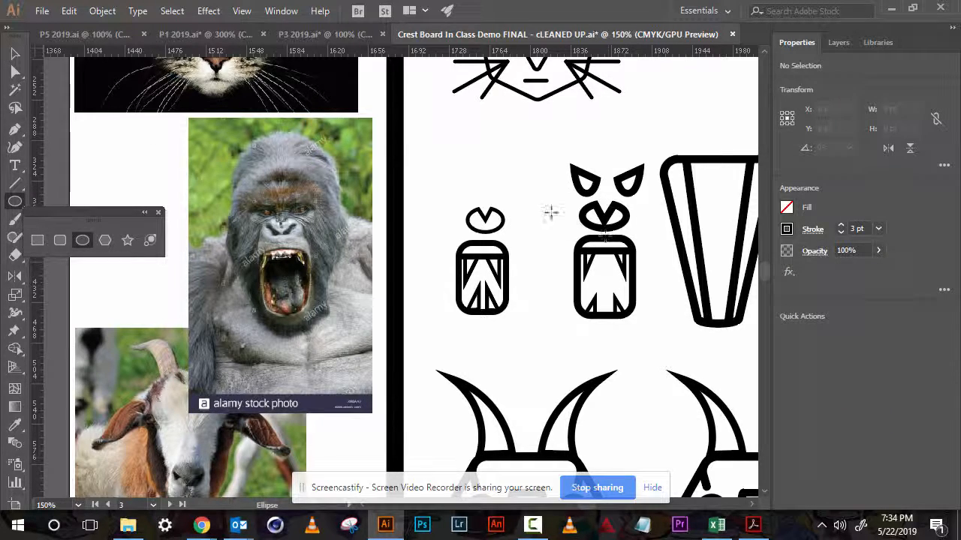
{"action": "key", "text": "z"}
{"action": "left_click", "coordinate": [466, 186]}
{"action": "left_click", "coordinate": [435, 266]}
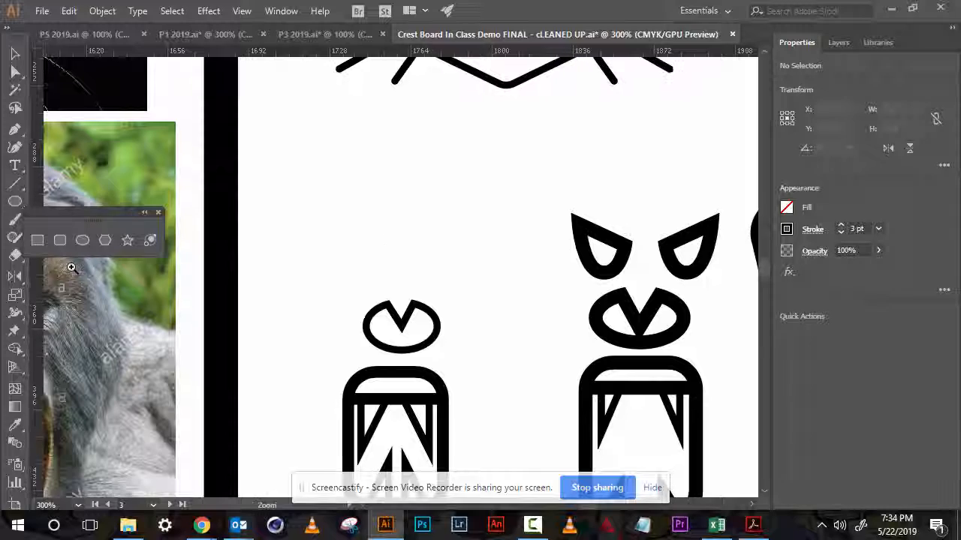
{"action": "left_click", "coordinate": [82, 240]}
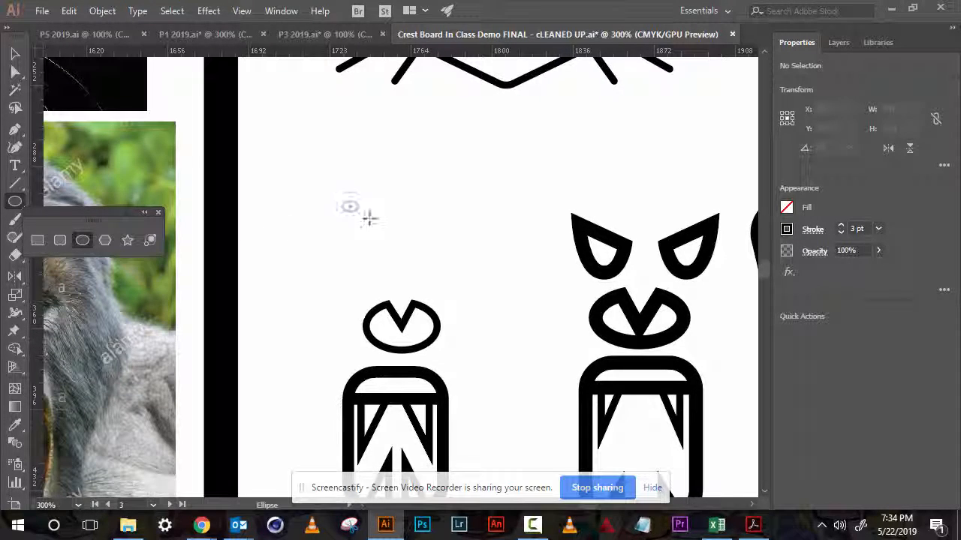
{"action": "left_click_drag", "start_coordinate": [370, 218], "coordinate": [409, 253]}
{"action": "left_click_drag", "start_coordinate": [587, 143], "coordinate": [637, 109]}
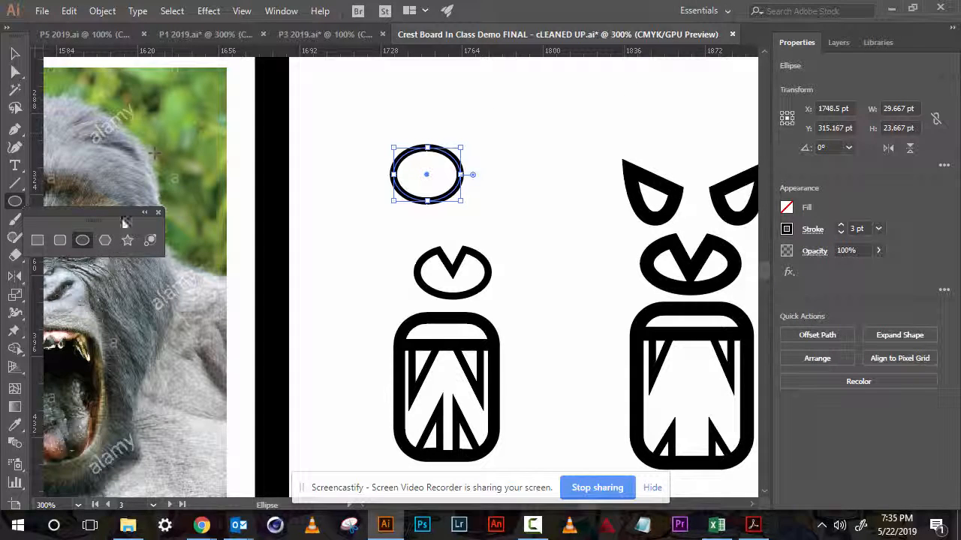
- Draw a rectangle about 63.7 by 17.3 pt across the new ellipse's lower half
{"action": "left_click", "coordinate": [36, 241]}
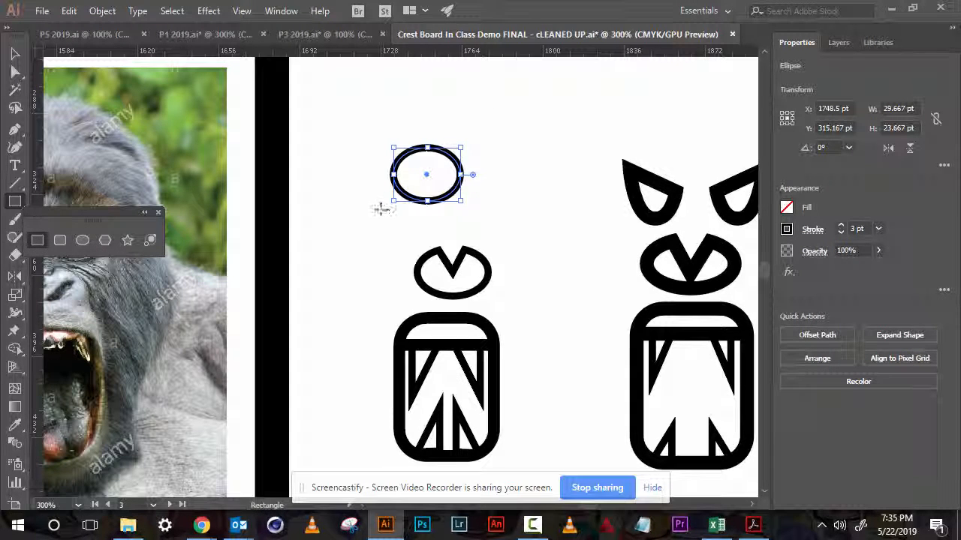
{"action": "left_click_drag", "start_coordinate": [381, 209], "coordinate": [523, 171]}
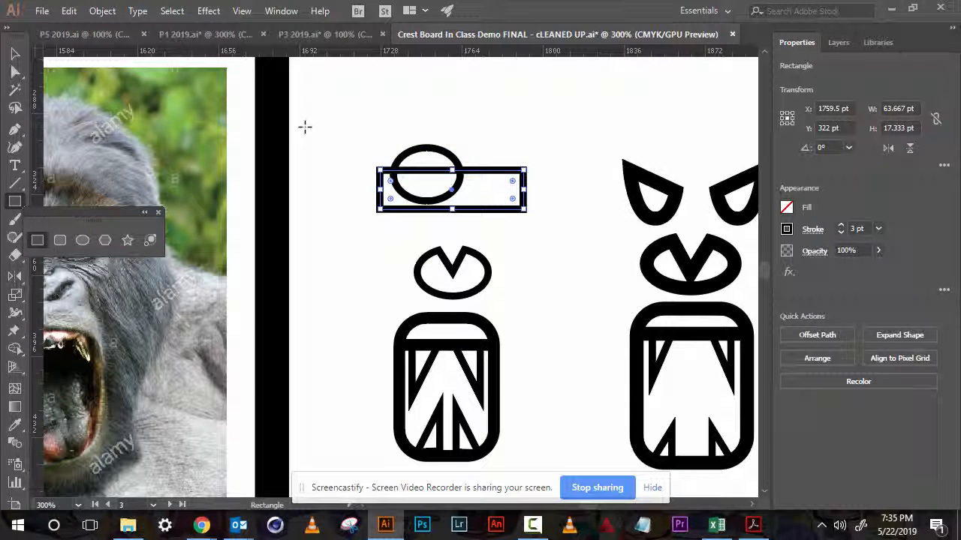
{"action": "left_click", "coordinate": [15, 54]}
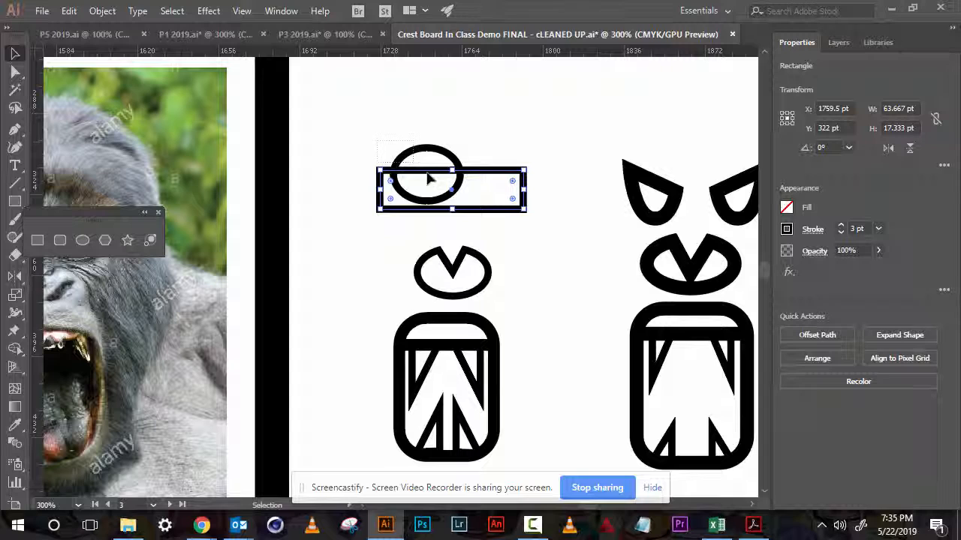
- Move the rectangle up so it covers the upper half of the brow ellipse
{"action": "left_click", "coordinate": [451, 196], "text": "shift"}
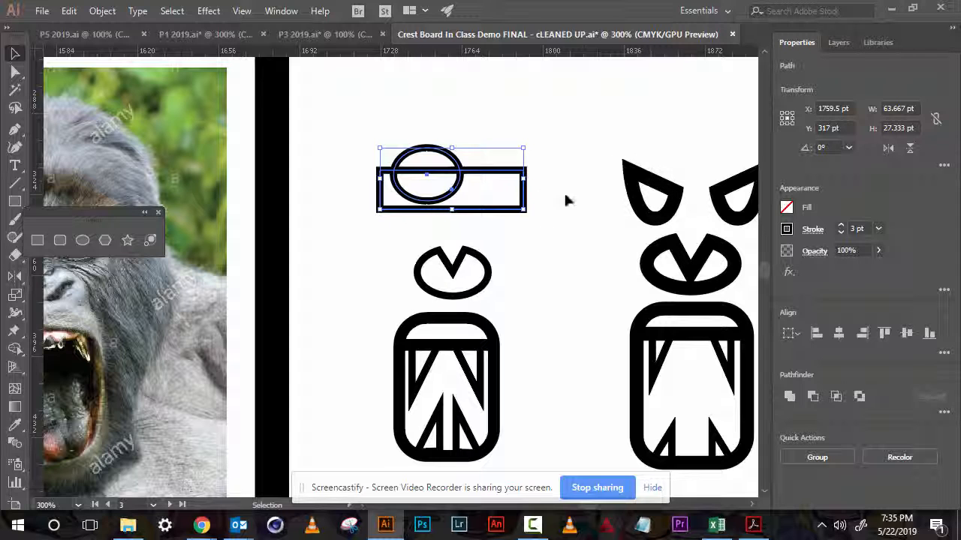
{"action": "left_click", "coordinate": [498, 215]}
{"action": "left_click_drag", "start_coordinate": [369, 125], "coordinate": [489, 166]}
{"action": "left_click", "coordinate": [511, 197]}
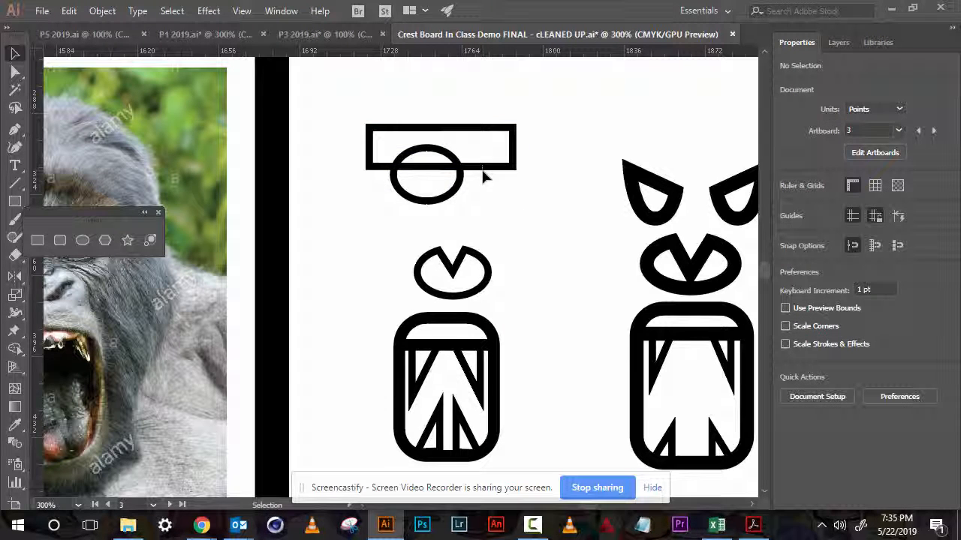
- Select the rectangle and ellipse together and subtract the rectangle with Pathfinder Minus Front, leaving a half-ellipse brow
{"action": "left_click_drag", "start_coordinate": [484, 169], "coordinate": [374, 145]}
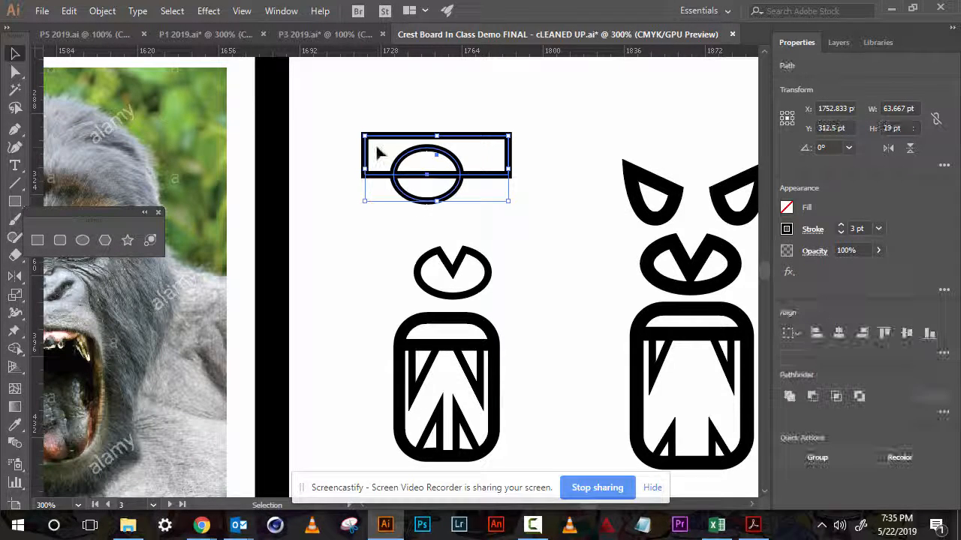
{"action": "left_click", "coordinate": [814, 397]}
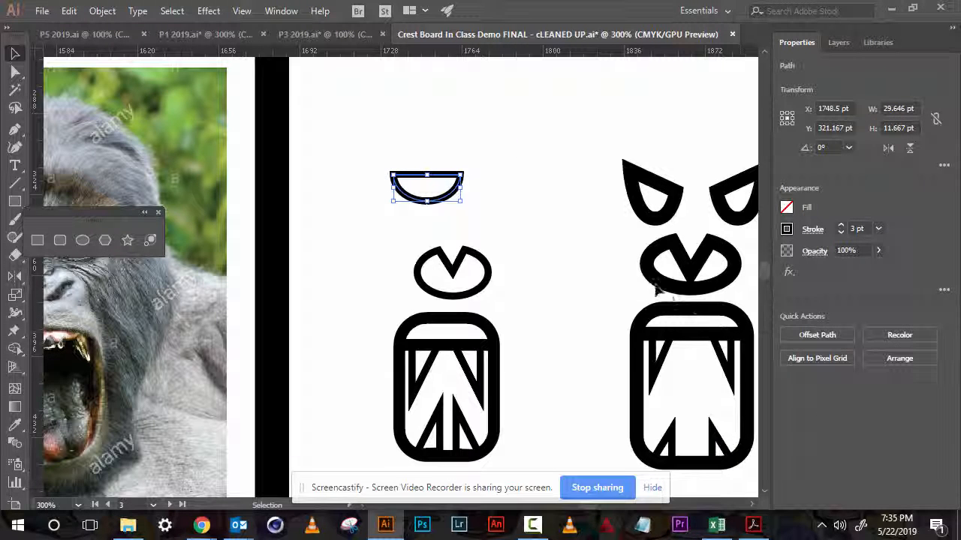
- Rotate the half-ellipse brow to about 336° so it slants down toward the centre
{"action": "left_click", "coordinate": [488, 207]}
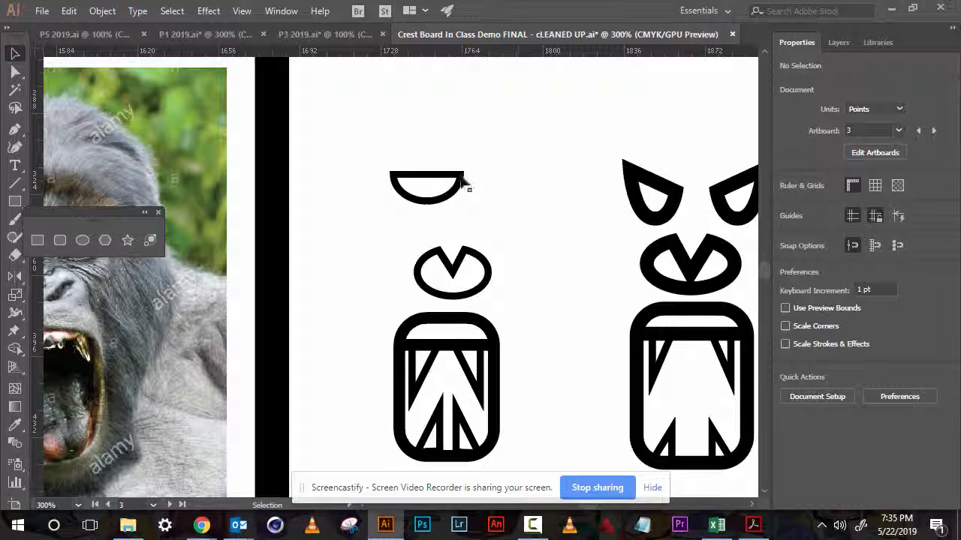
{"action": "left_click", "coordinate": [466, 184]}
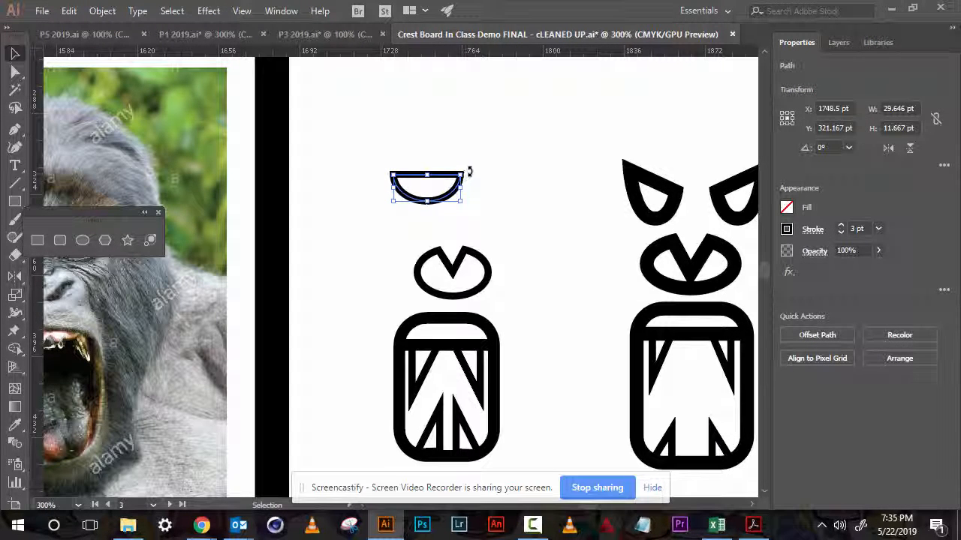
{"action": "left_click_drag", "start_coordinate": [470, 172], "coordinate": [474, 189]}
{"action": "left_click", "coordinate": [531, 187]}
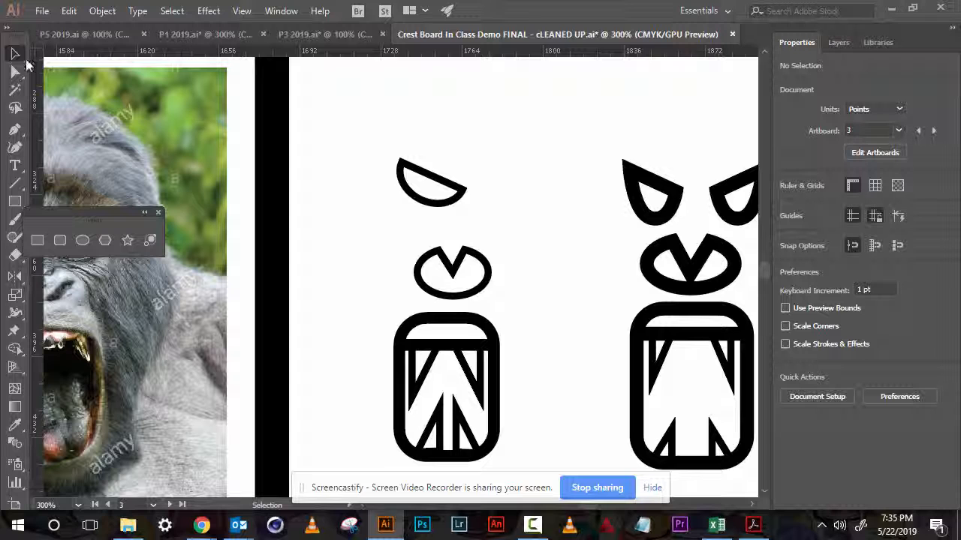
- With Direct Selection, nudge the brow's upper-left anchor point left and up to sharpen its outer tip
{"action": "left_click", "coordinate": [15, 71]}
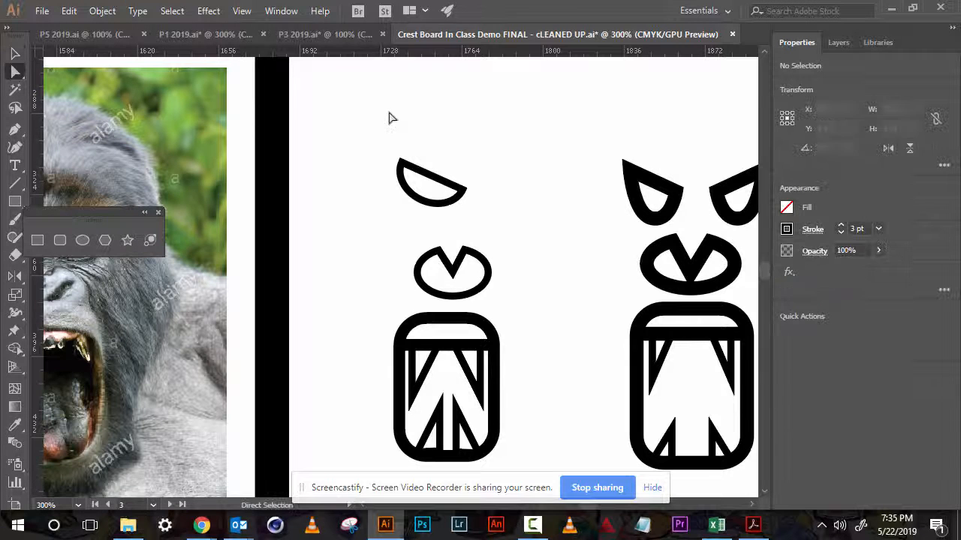
{"action": "left_click", "coordinate": [401, 161]}
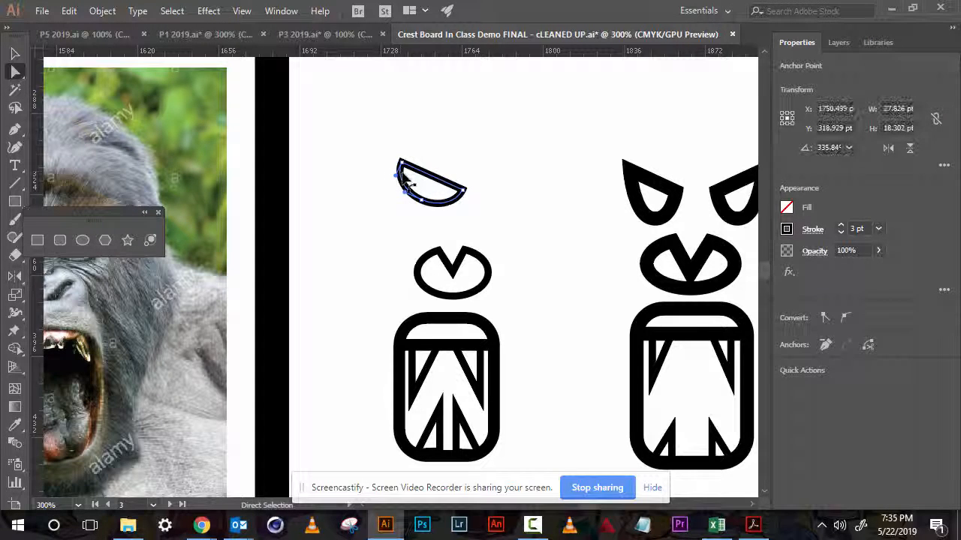
{"action": "key", "text": "Left"}
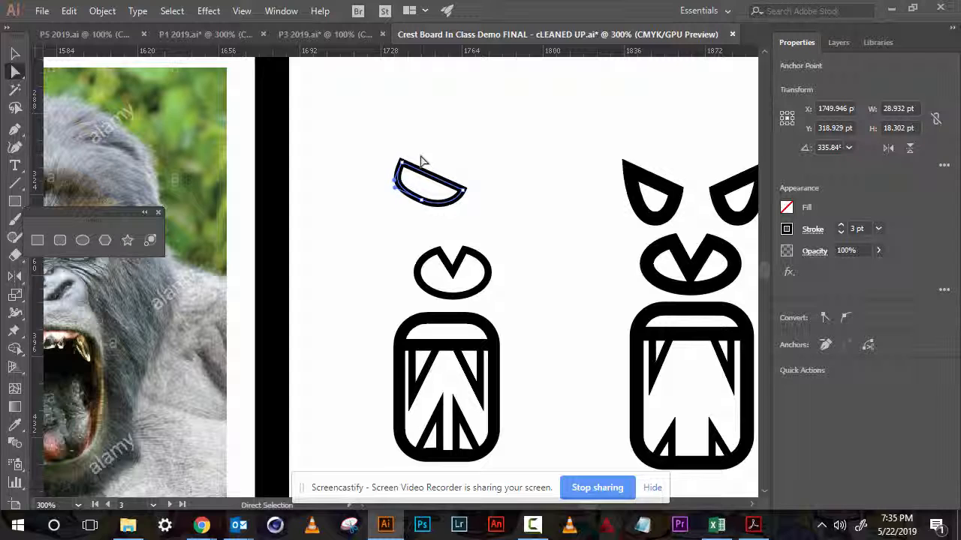
{"action": "key", "text": "ctrl+z"}
{"action": "key", "text": "ctrl+shift+z"}
{"action": "left_click", "coordinate": [436, 132]}
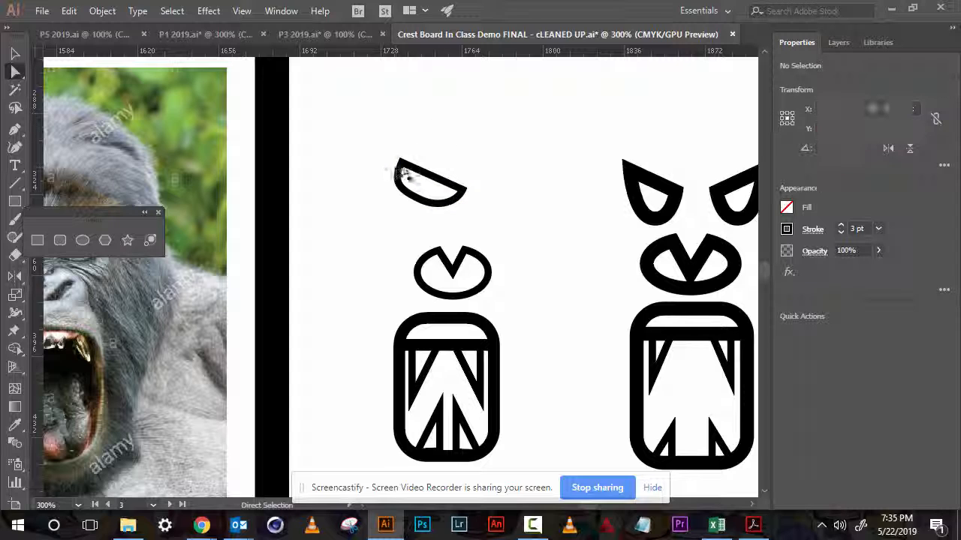
{"action": "left_click", "coordinate": [401, 161]}
{"action": "key", "text": "Left"}
{"action": "key", "text": "Left"}
{"action": "key", "text": "Left"}
{"action": "key", "text": "Left"}
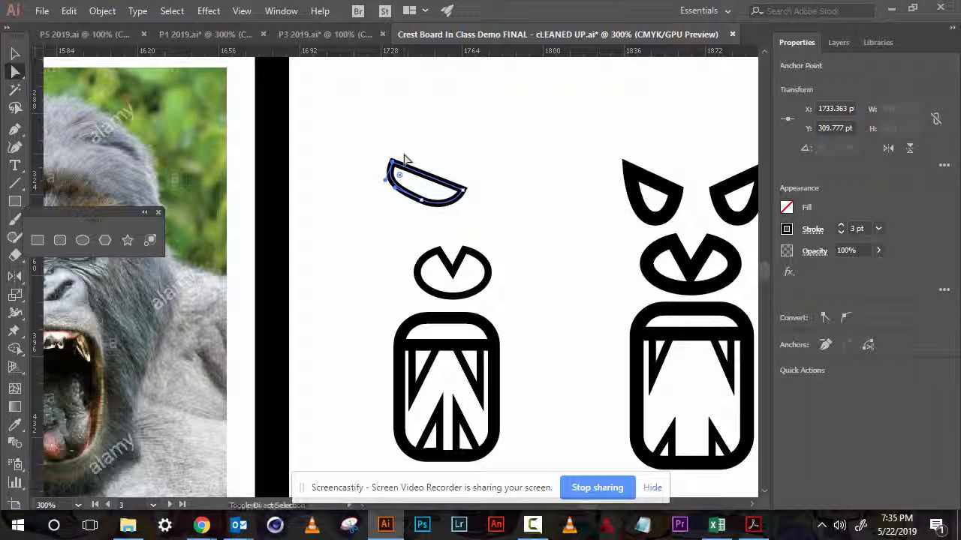
{"action": "key", "text": "Up"}
{"action": "key", "text": "Up"}
{"action": "key", "text": "Up"}
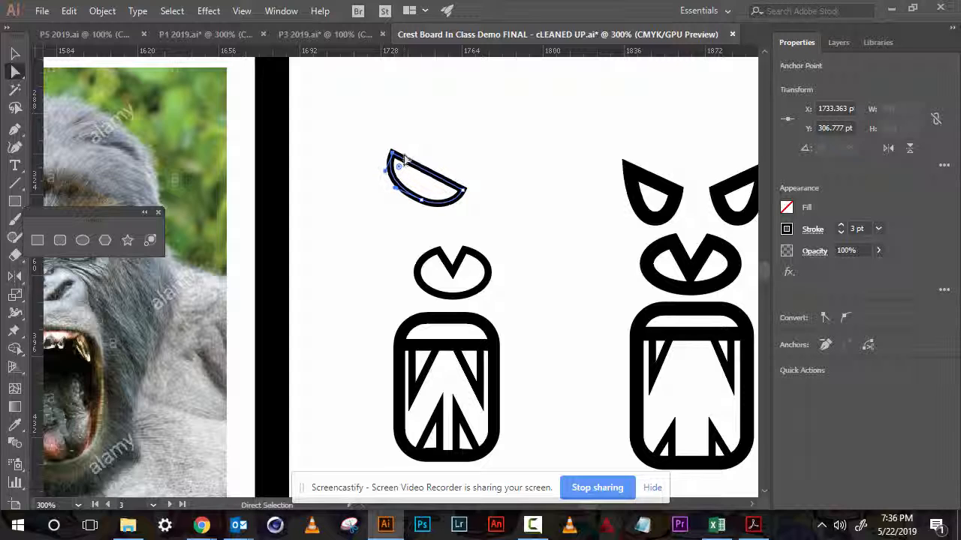
{"action": "key", "text": "Up"}
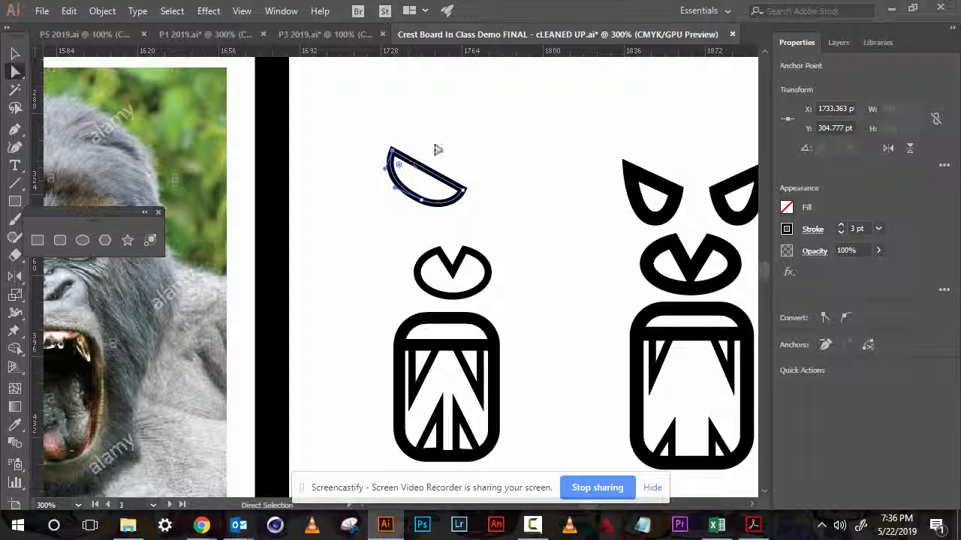
{"action": "left_click", "coordinate": [437, 151]}
- Shift the brow shape and the nose shape slightly left on the gorilla face
{"action": "scroll", "coordinate": [444, 155], "scroll_direction": "right", "scroll_amount": 3}
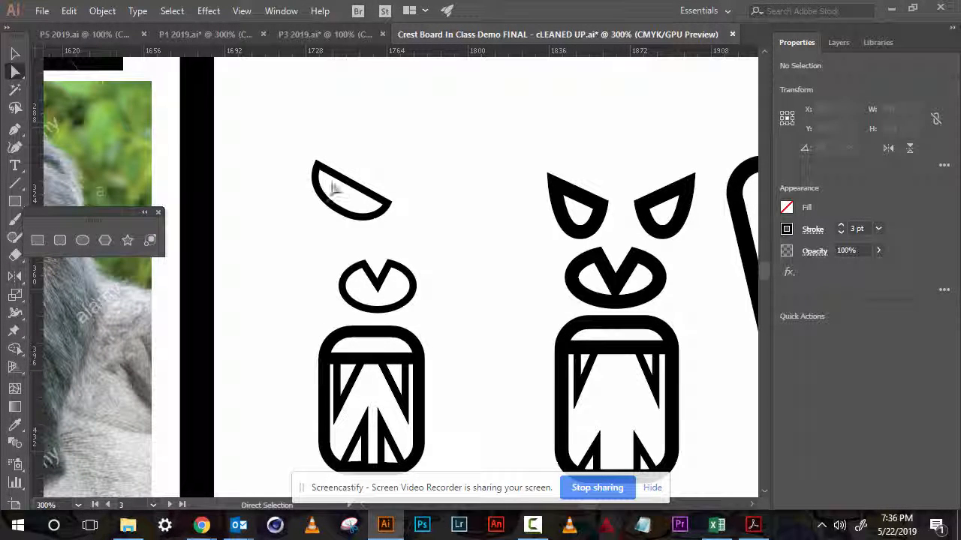
{"action": "left_click", "coordinate": [15, 53]}
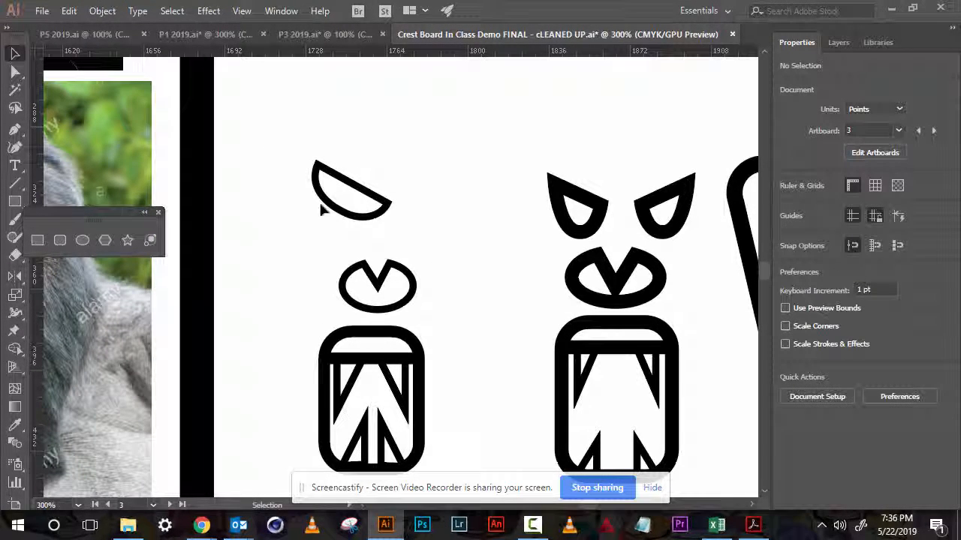
{"action": "left_click_drag", "start_coordinate": [330, 209], "coordinate": [303, 213]}
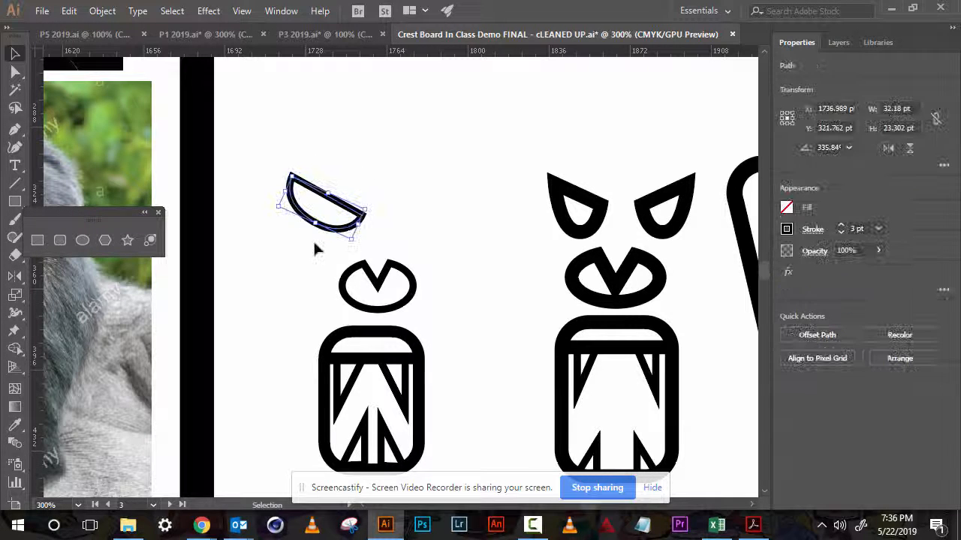
{"action": "left_click", "coordinate": [314, 240]}
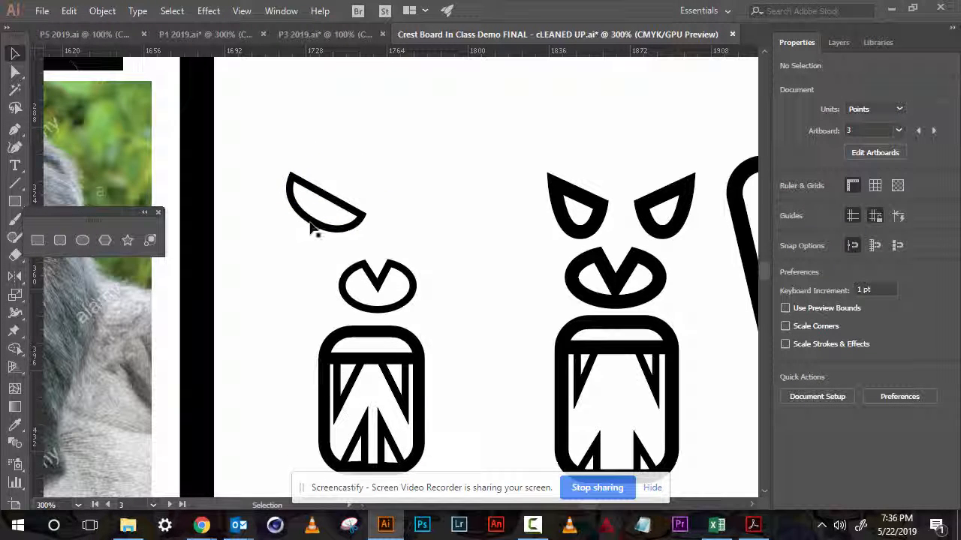
{"action": "left_click_drag", "start_coordinate": [359, 264], "coordinate": [352, 264]}
{"action": "left_click", "coordinate": [298, 237]}
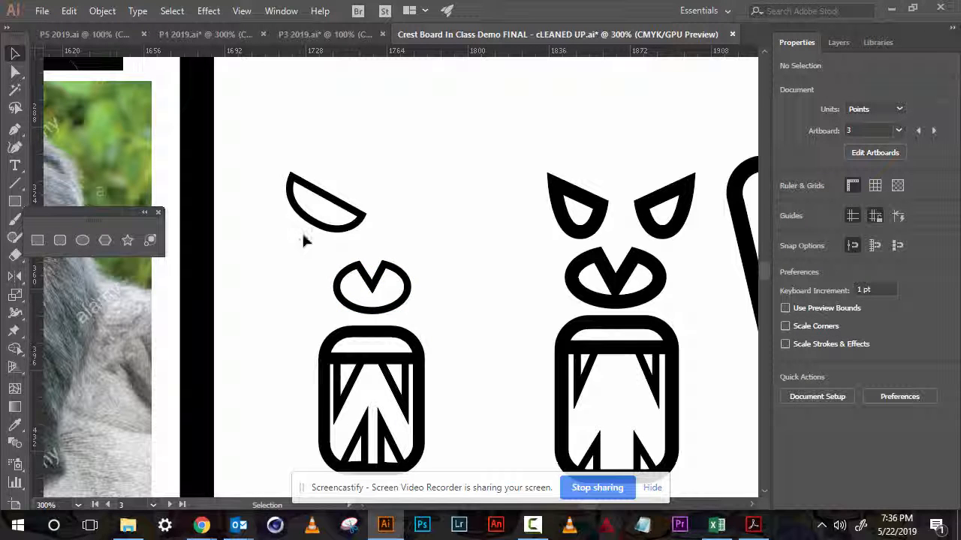
- Duplicate the brow to the right and reflect the copy horizontally to form the matching second brow
{"action": "left_click_drag", "start_coordinate": [307, 218], "coordinate": [386, 222]}
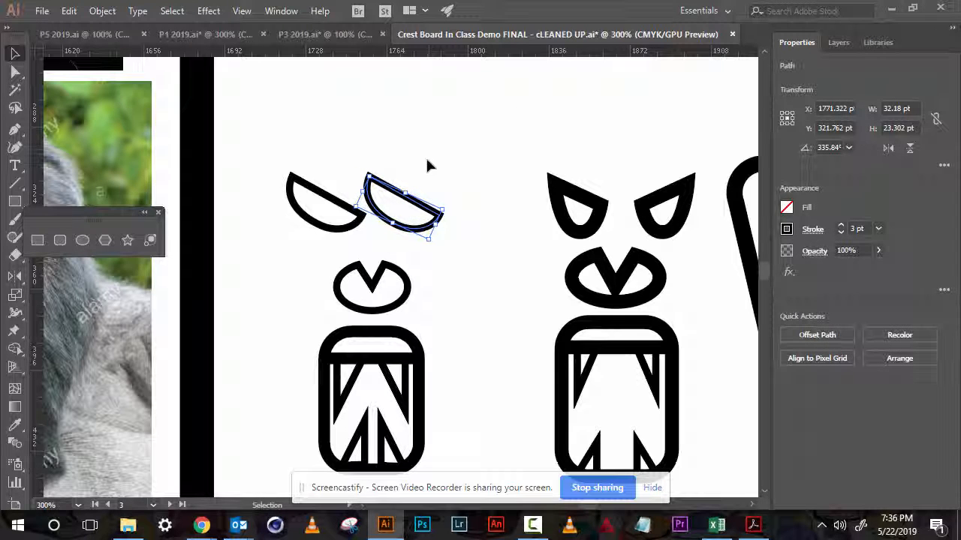
{"action": "key", "text": "o"}
{"action": "left_click_drag", "start_coordinate": [439, 176], "coordinate": [365, 184]}
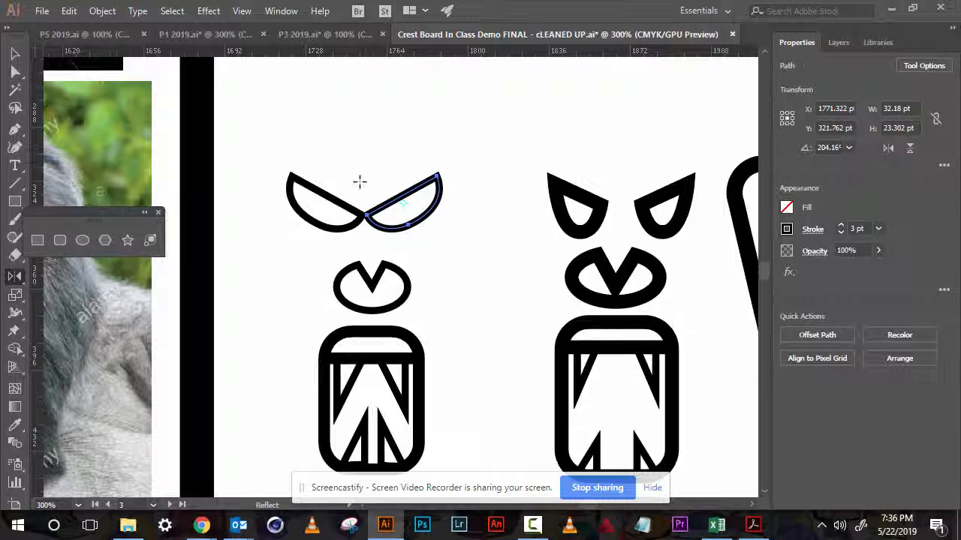
{"action": "key", "text": "v"}
{"action": "left_click", "coordinate": [297, 97]}
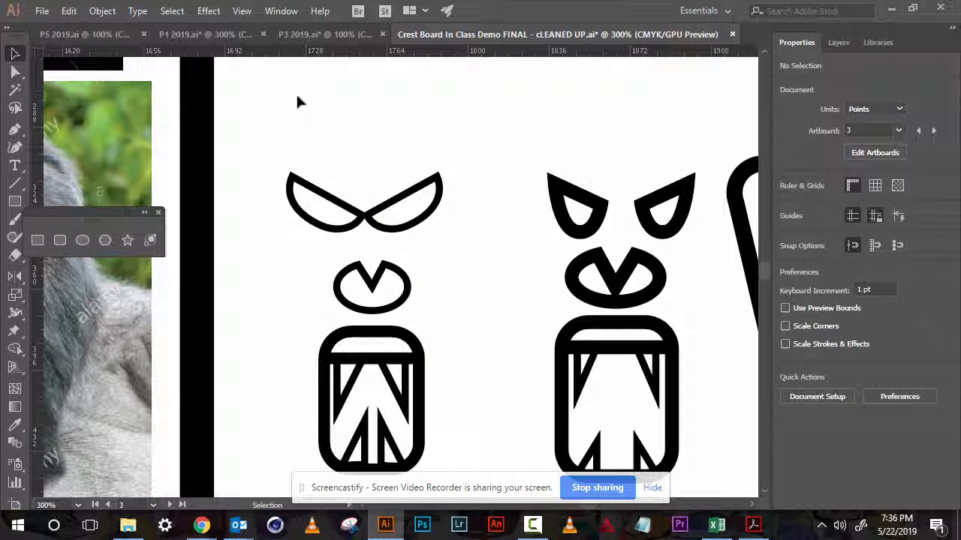
- Select both brows and nudge them right to centre them above the nose
{"action": "left_click_drag", "start_coordinate": [324, 149], "coordinate": [410, 235]}
{"action": "key", "text": "Right"}
{"action": "key", "text": "Right"}
{"action": "key", "text": "Right"}
{"action": "key", "text": "Right"}
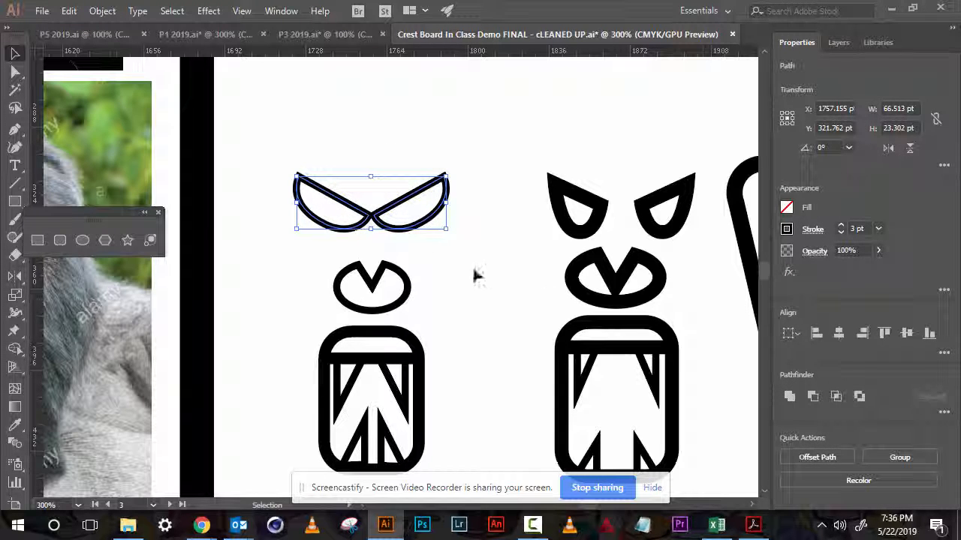
{"action": "left_click", "coordinate": [416, 314]}
{"action": "key", "text": "ctrl+minus"}
{"action": "key", "text": "ctrl+minus"}
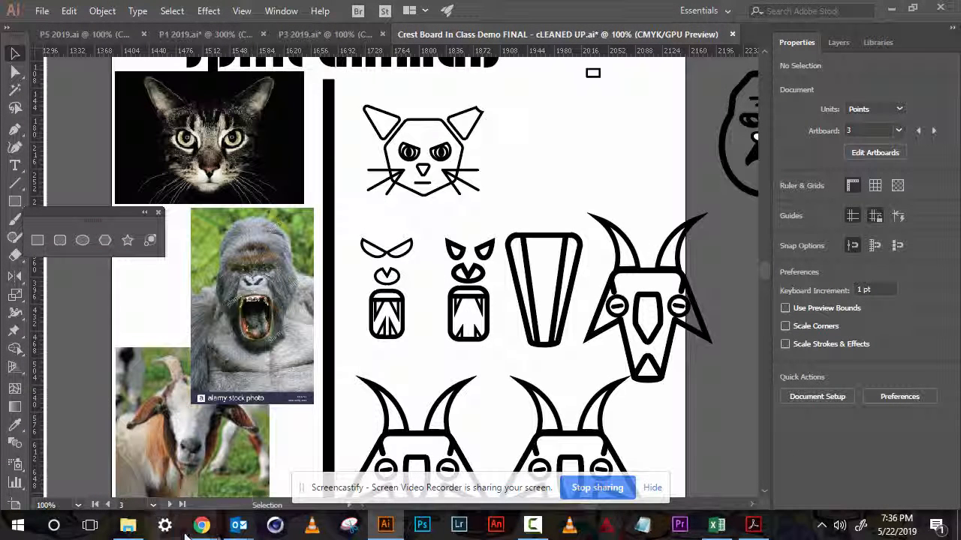
{"action": "mouse_move", "coordinate": [201, 526]}
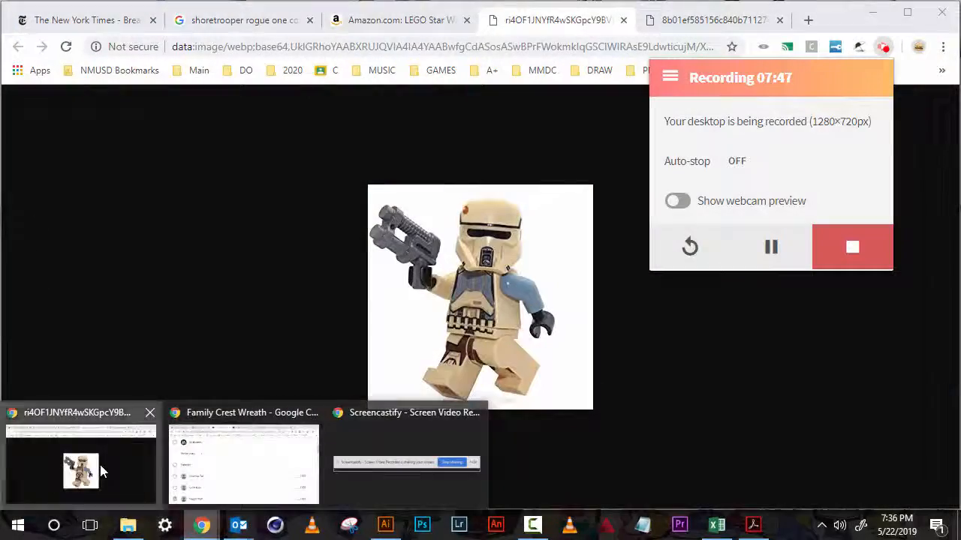
{"action": "left_click", "coordinate": [99, 463]}
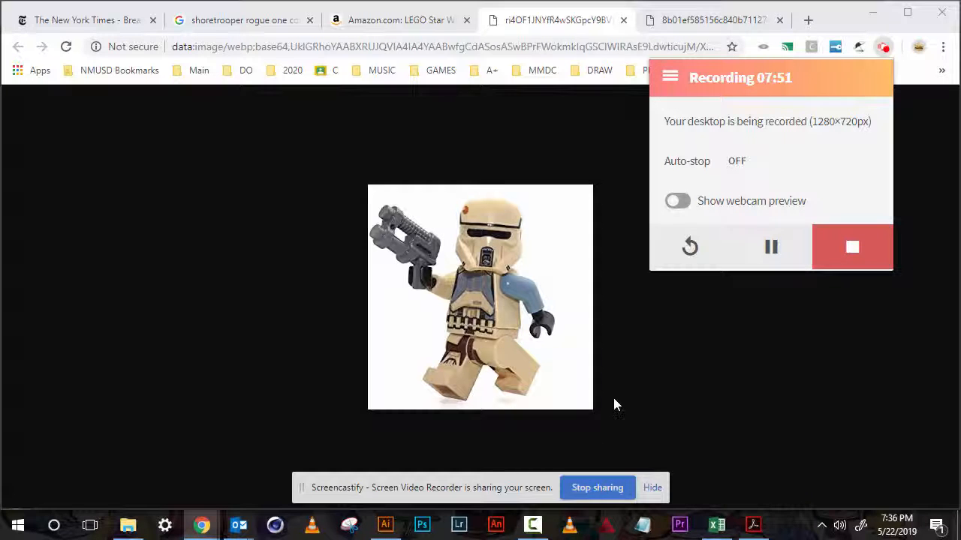
{"action": "left_click", "coordinate": [848, 252]}
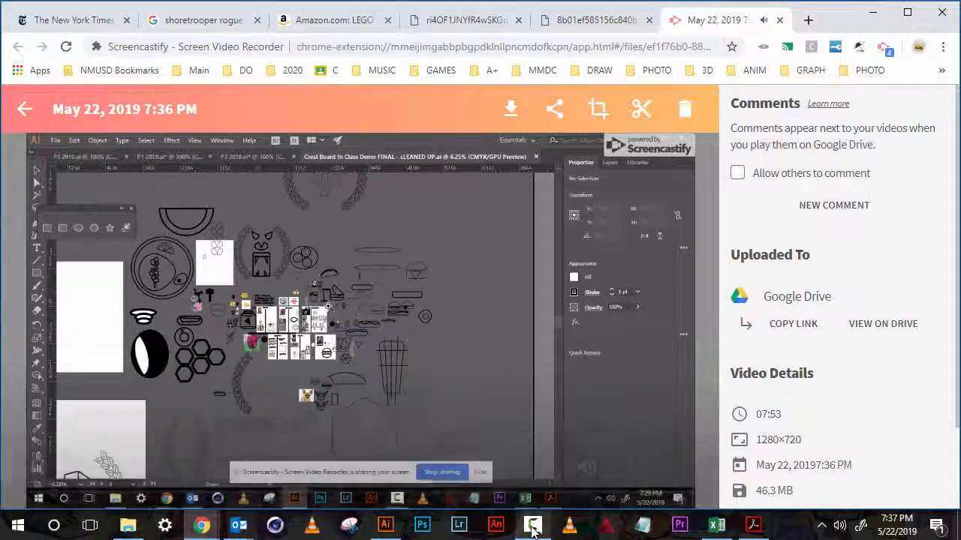
{"action": "mouse_move", "coordinate": [533, 526]}
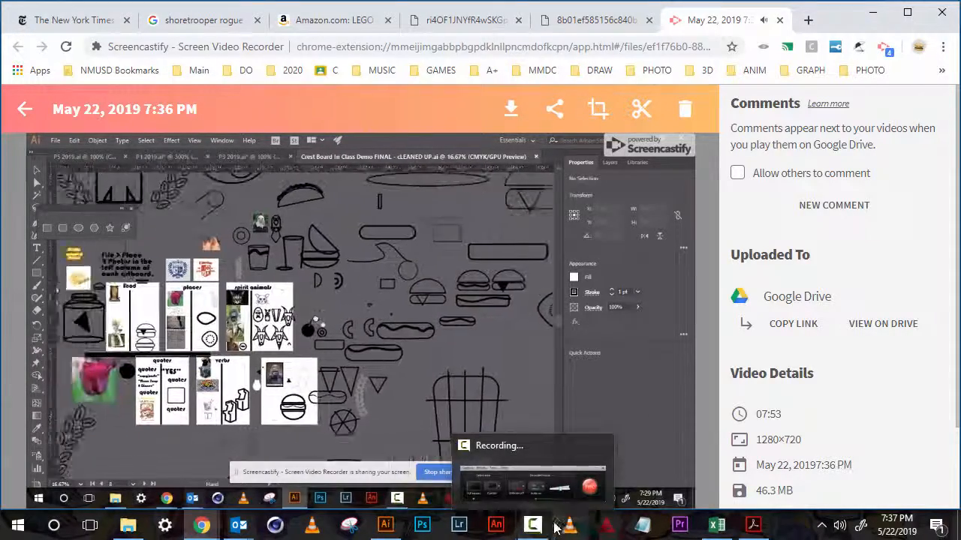